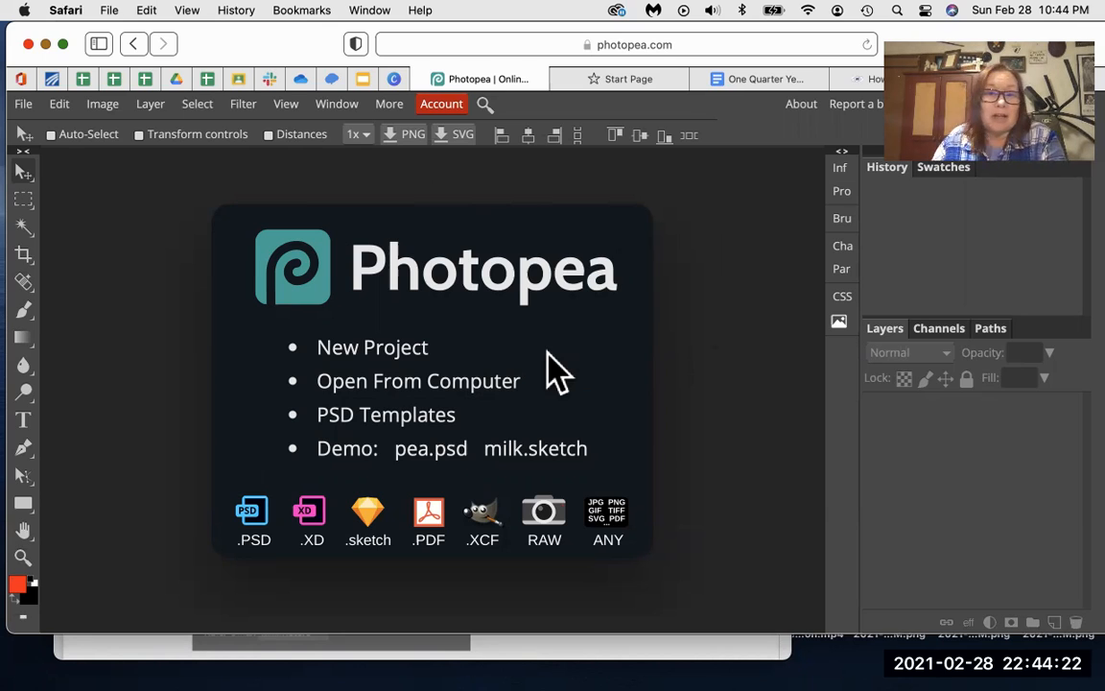
Step: Open the File menu from the Photopea start screen
click(25, 108)
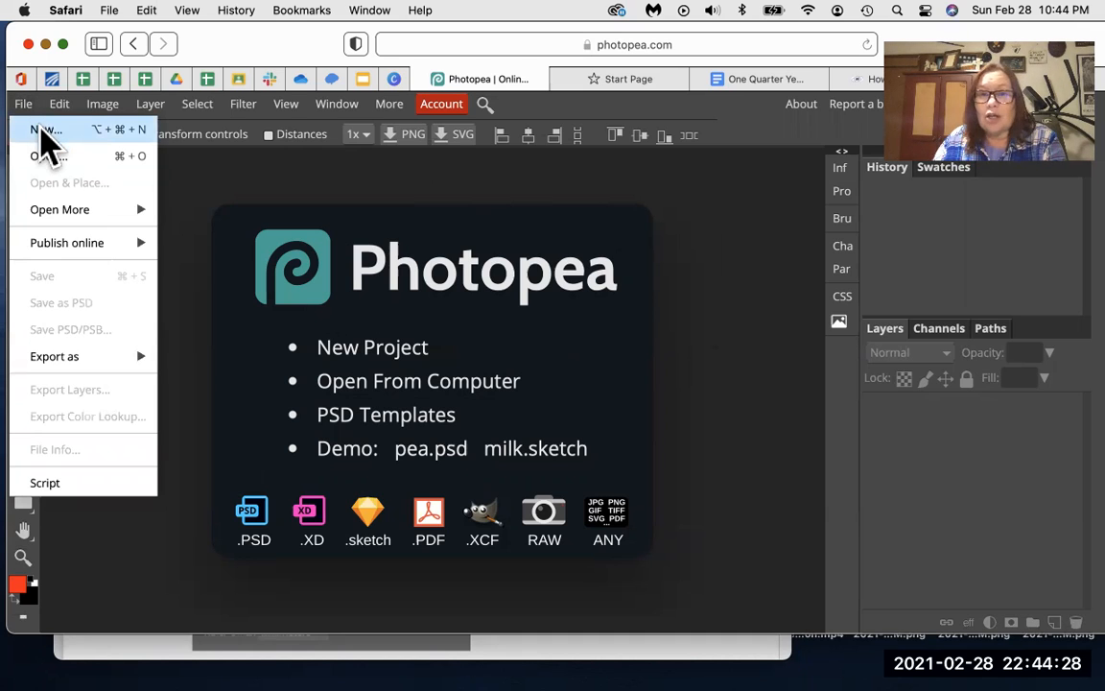
Step: Start a new document named for the quarter-page ad, sized 128 × 168 mm
click(39, 132)
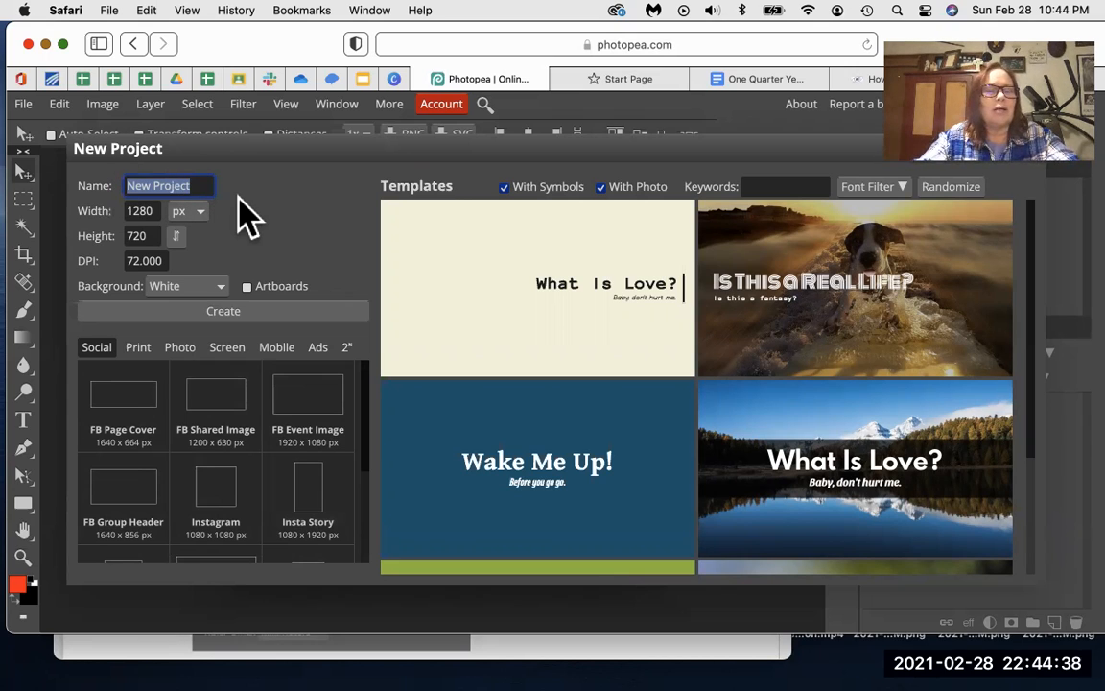
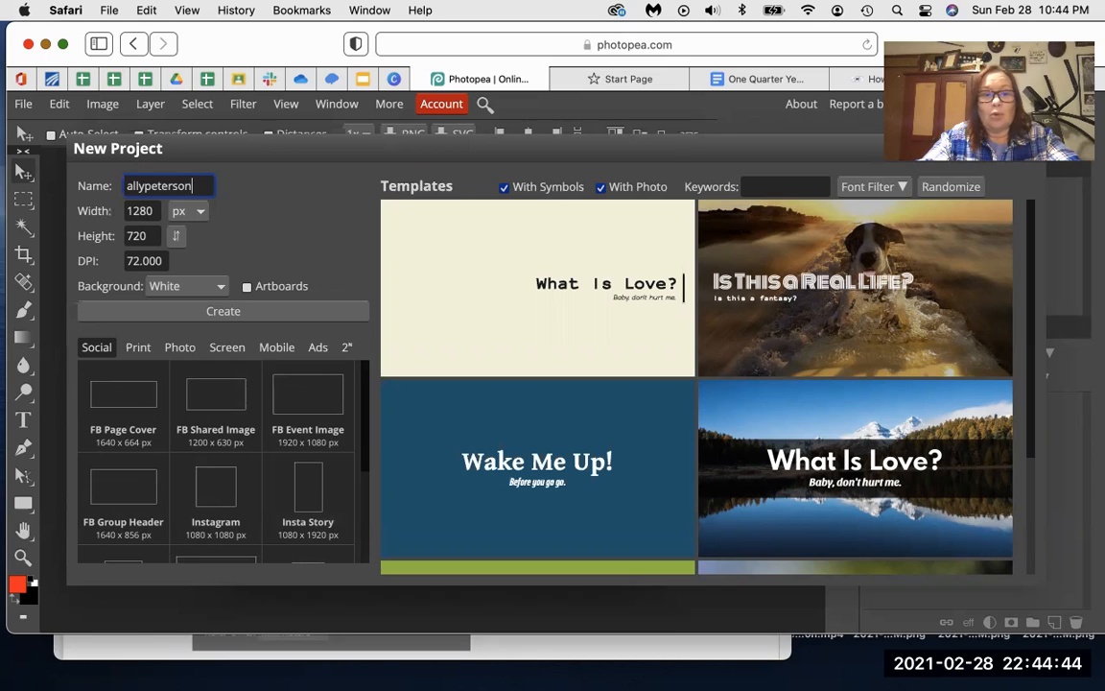
text(.qua)
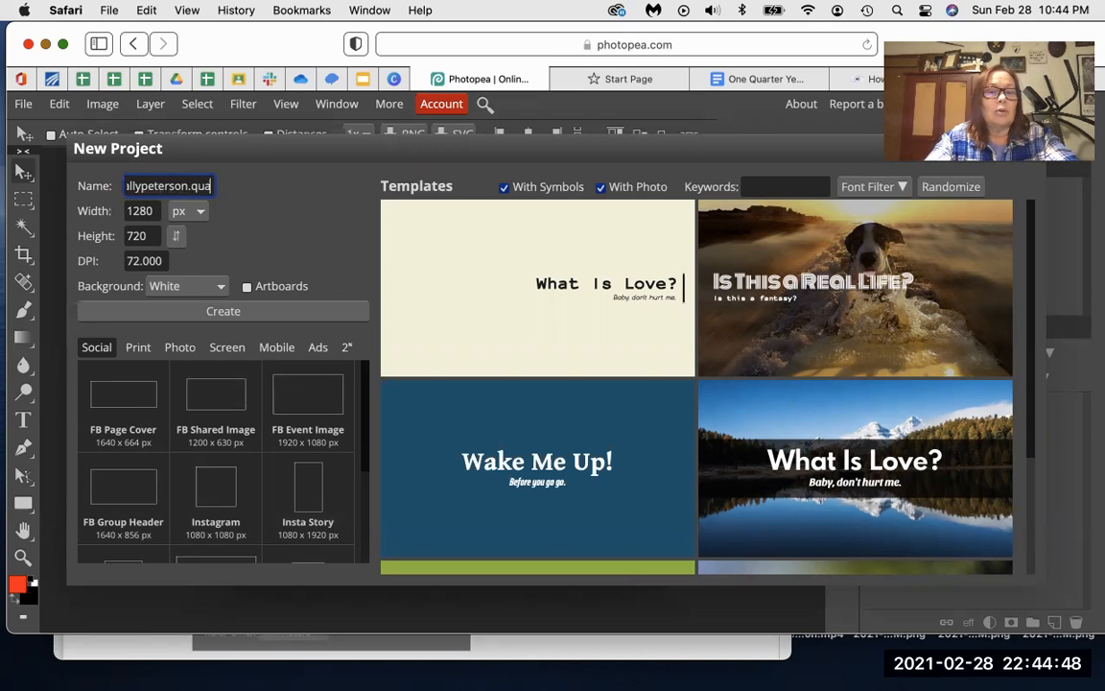
text(rterpagead)
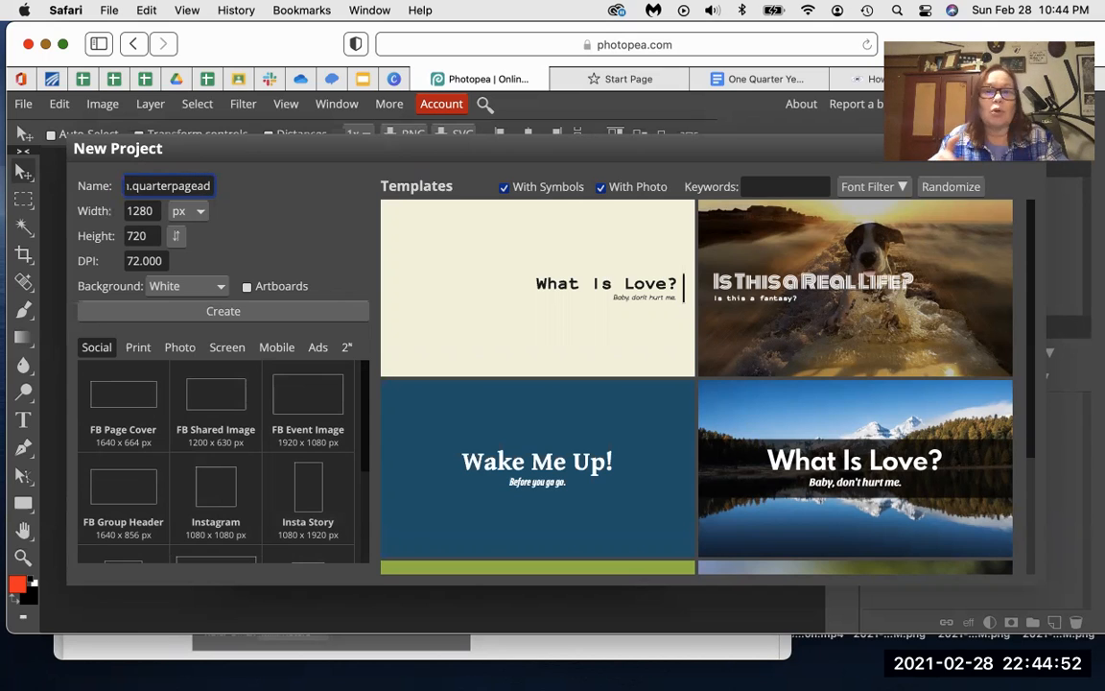
click(189, 213)
click(189, 247)
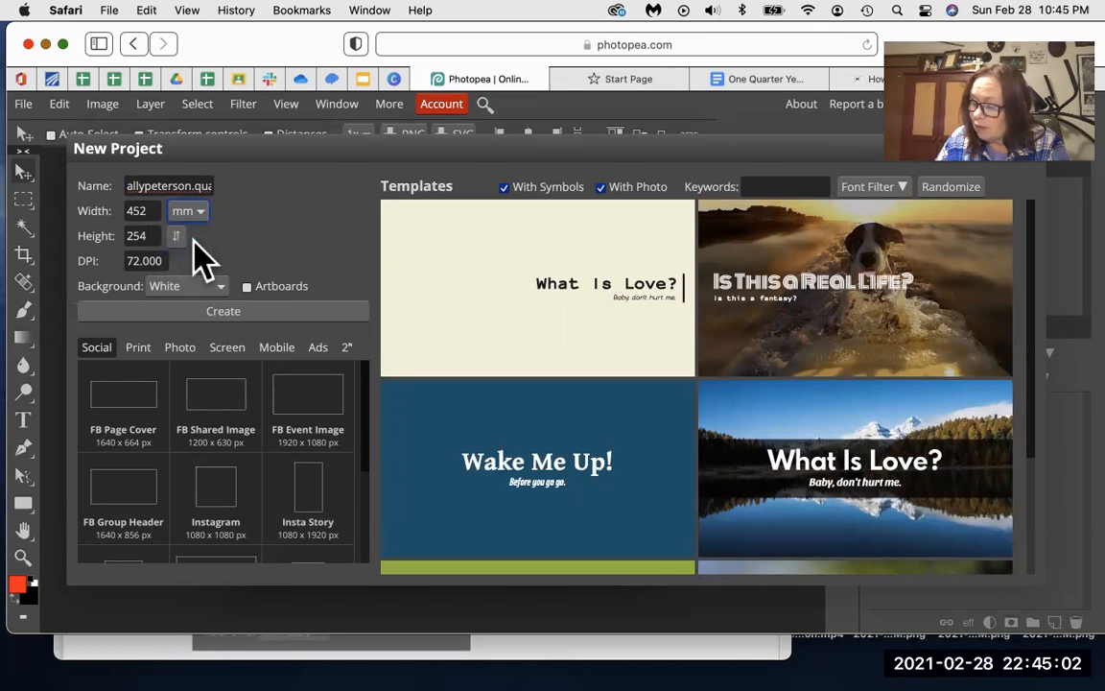
double_click(135, 211)
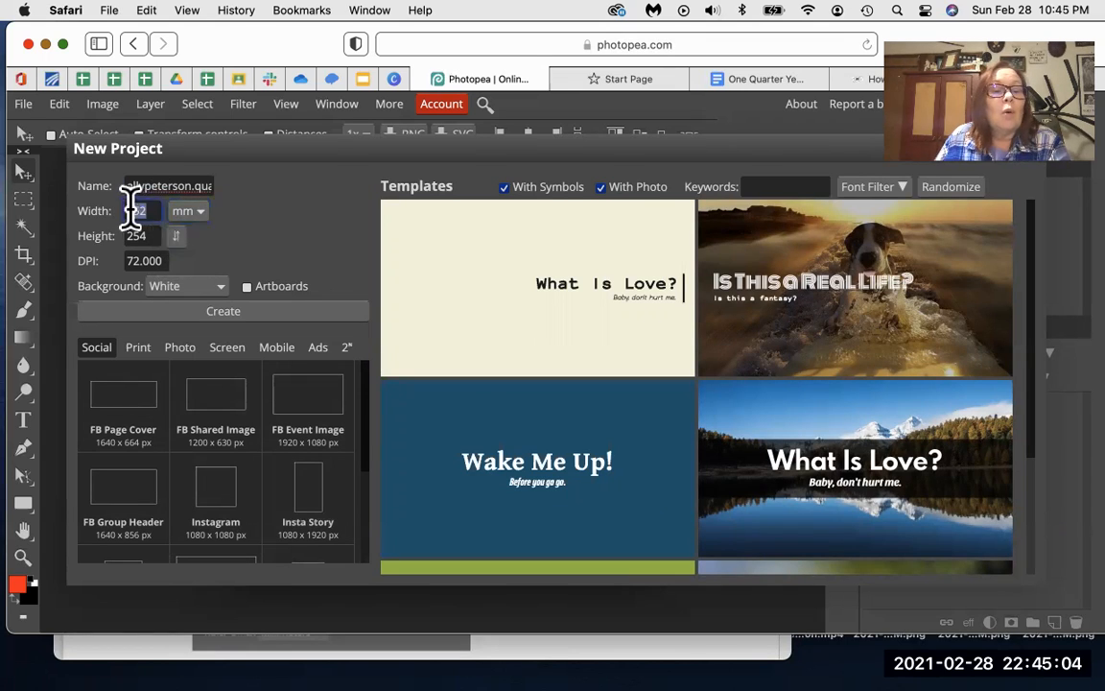
text(12)
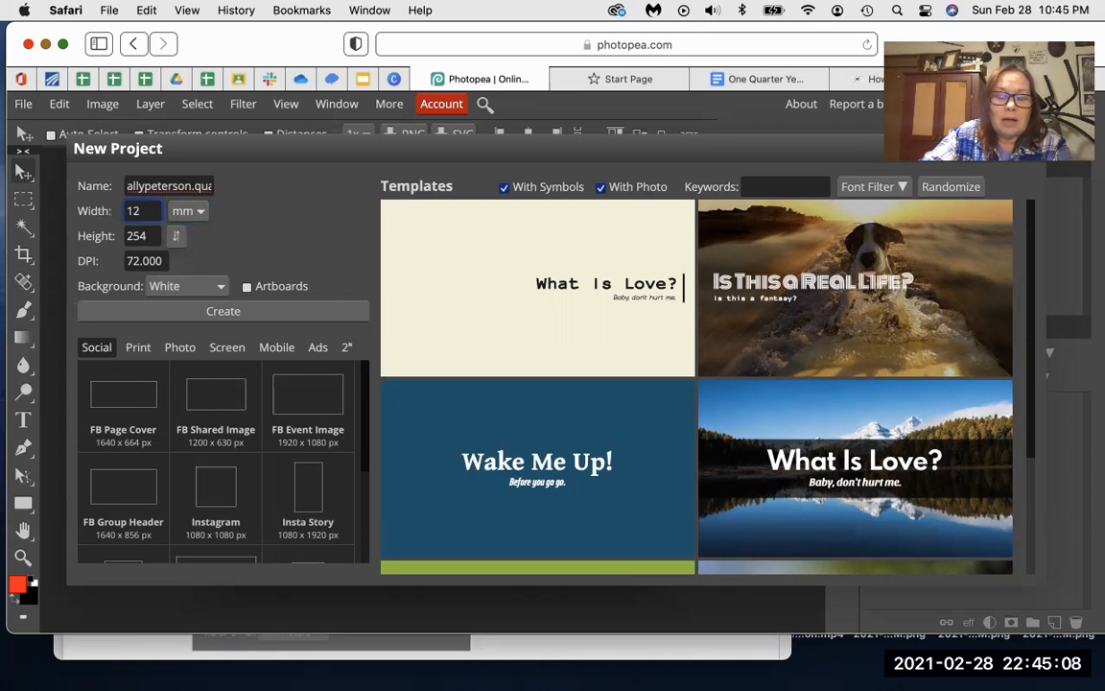
text(8)
drag(153, 234, 117, 230)
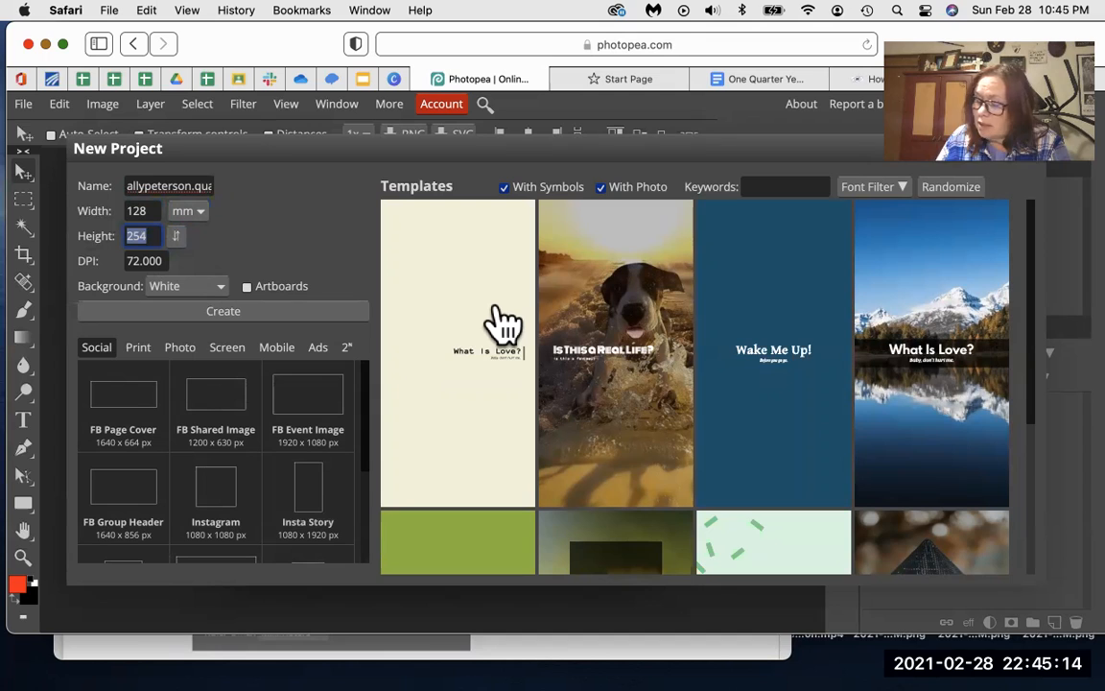
text(16)
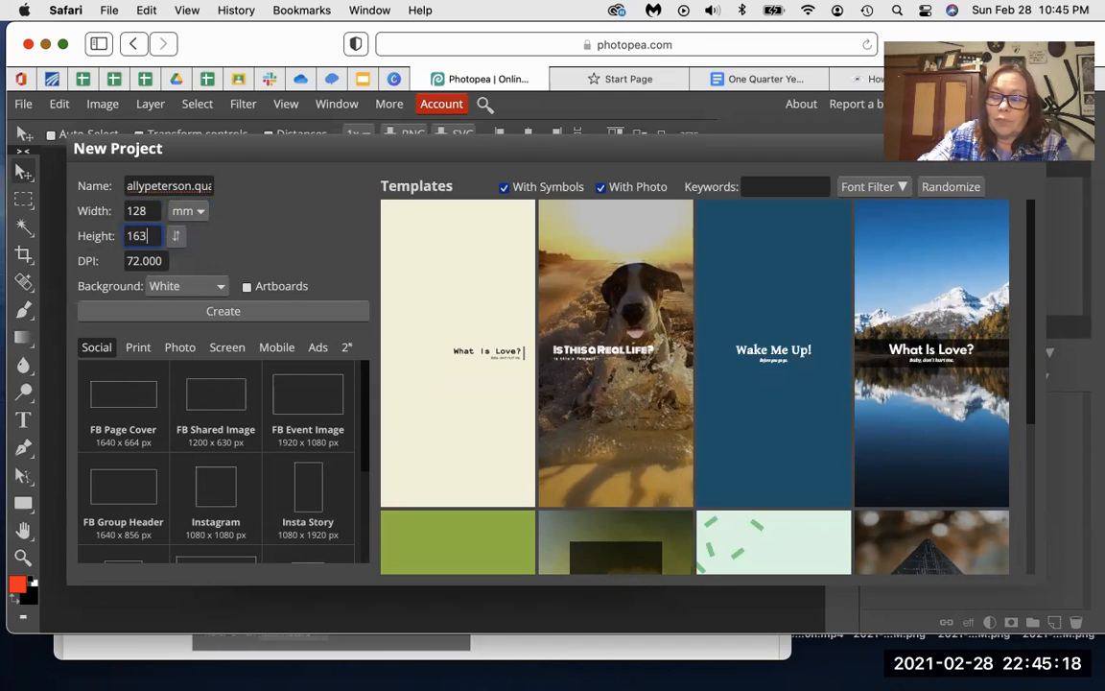
text(8)
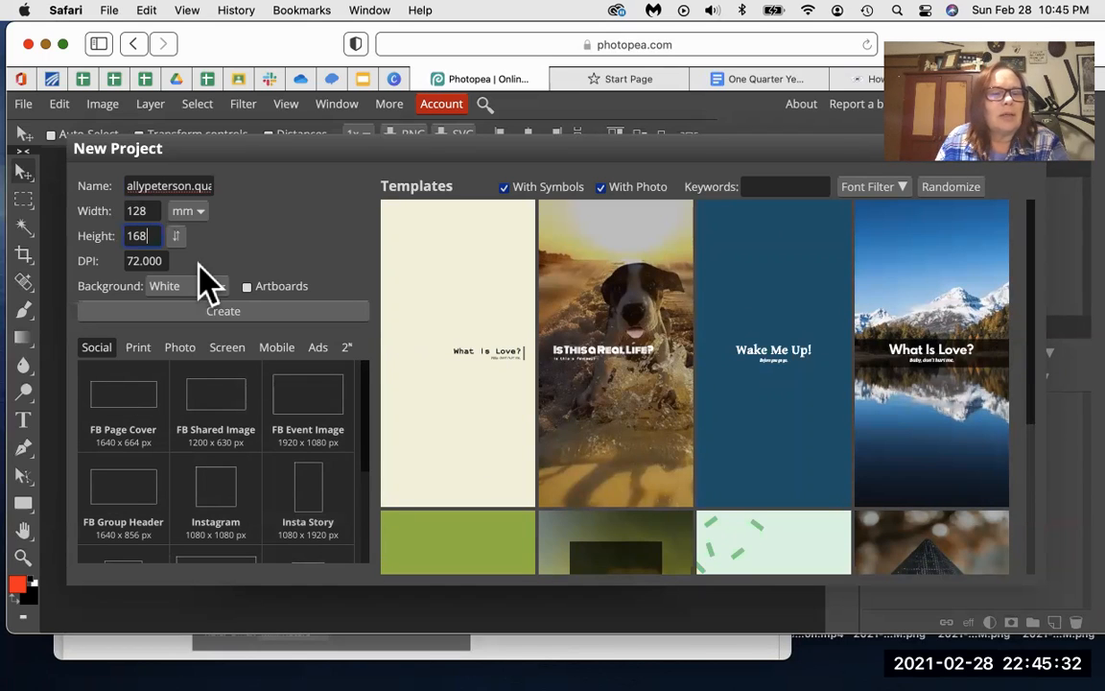
Step: Set the resolution to 300 DPI and create the document
click(139, 347)
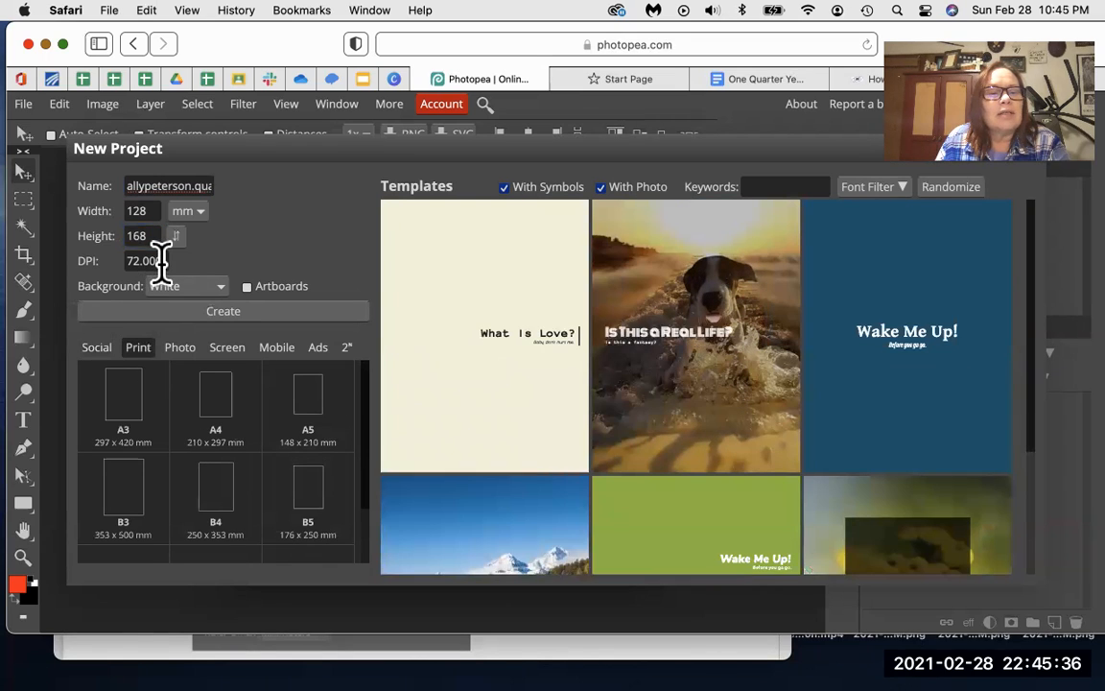
drag(154, 260, 123, 260)
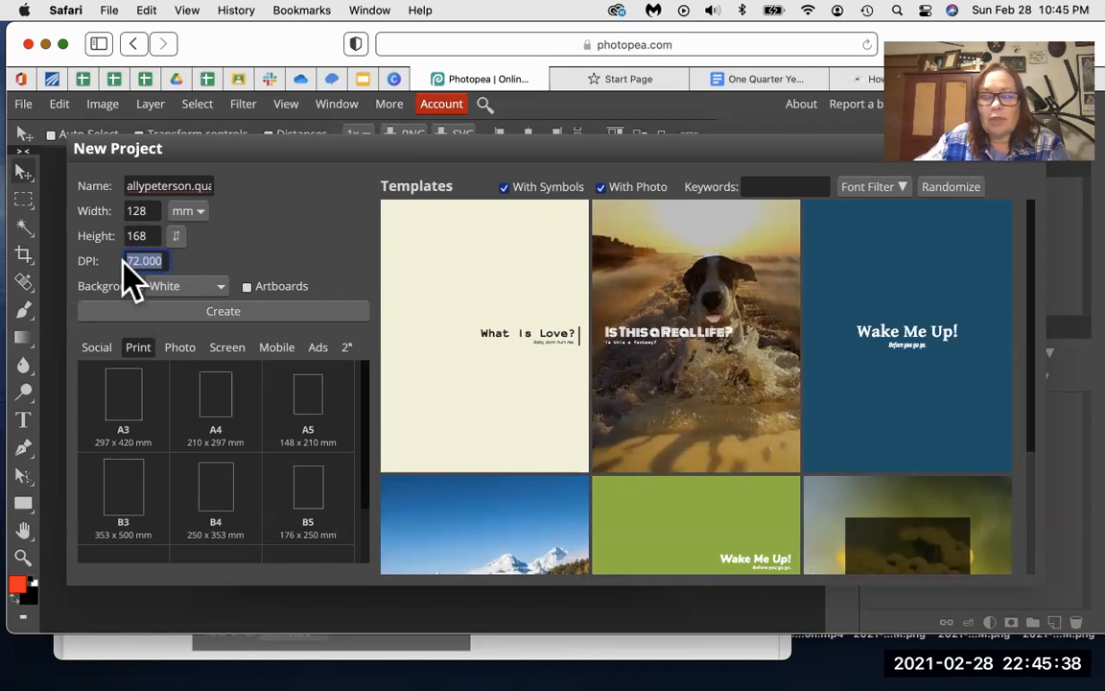
text(300)
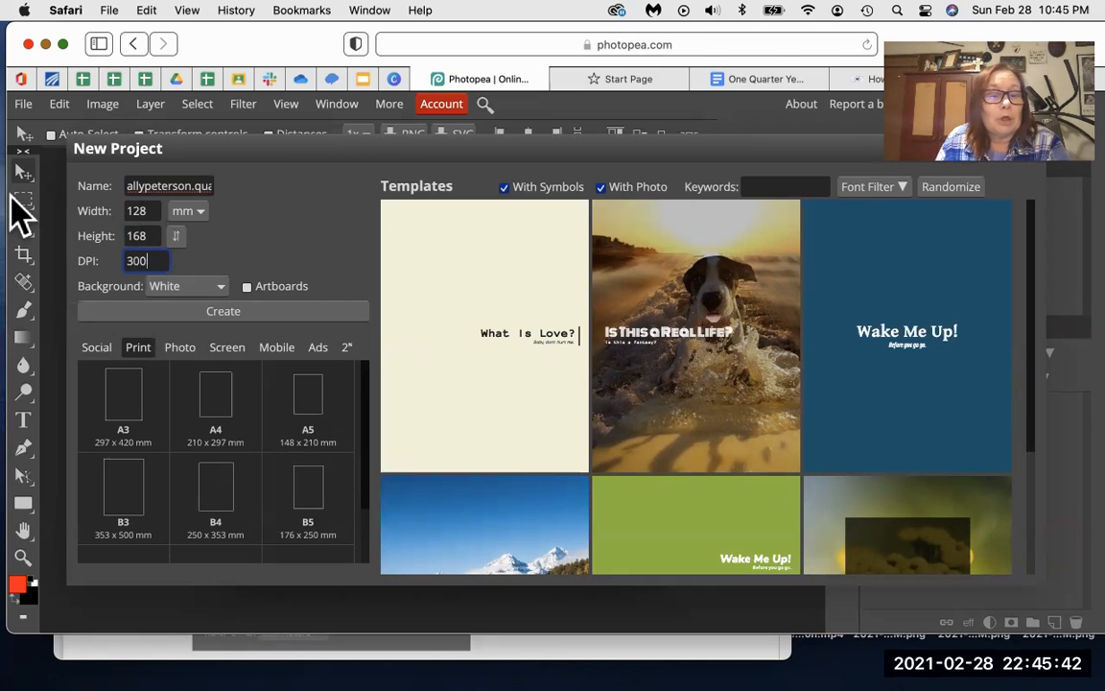
click(137, 349)
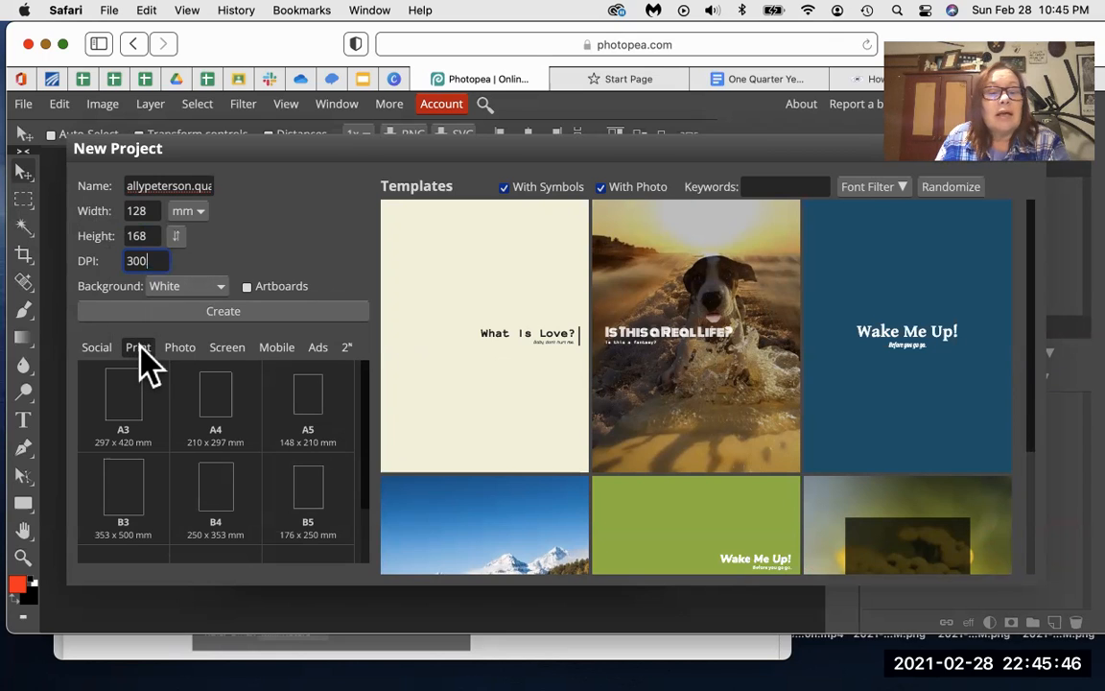
click(228, 311)
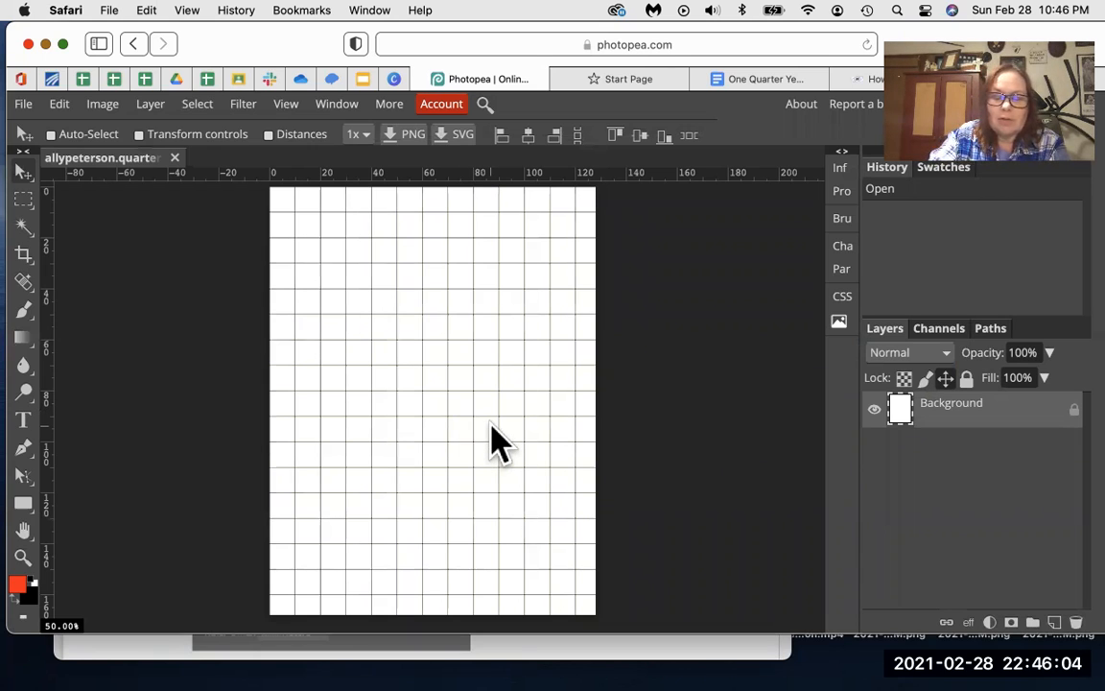
key(super+j)
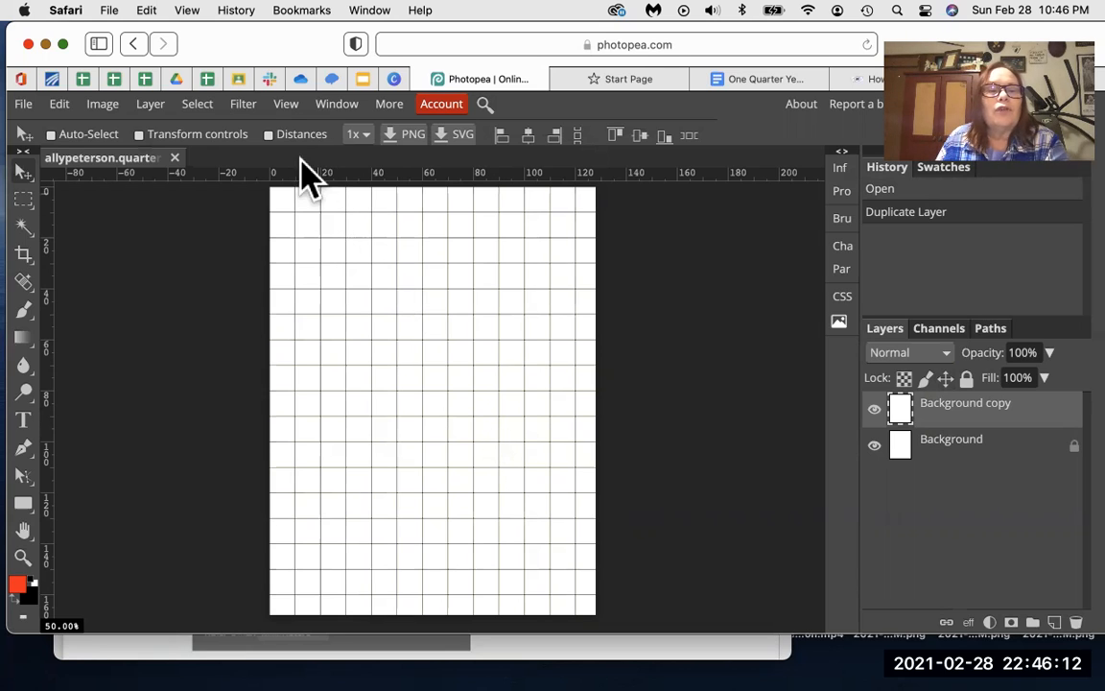
click(282, 113)
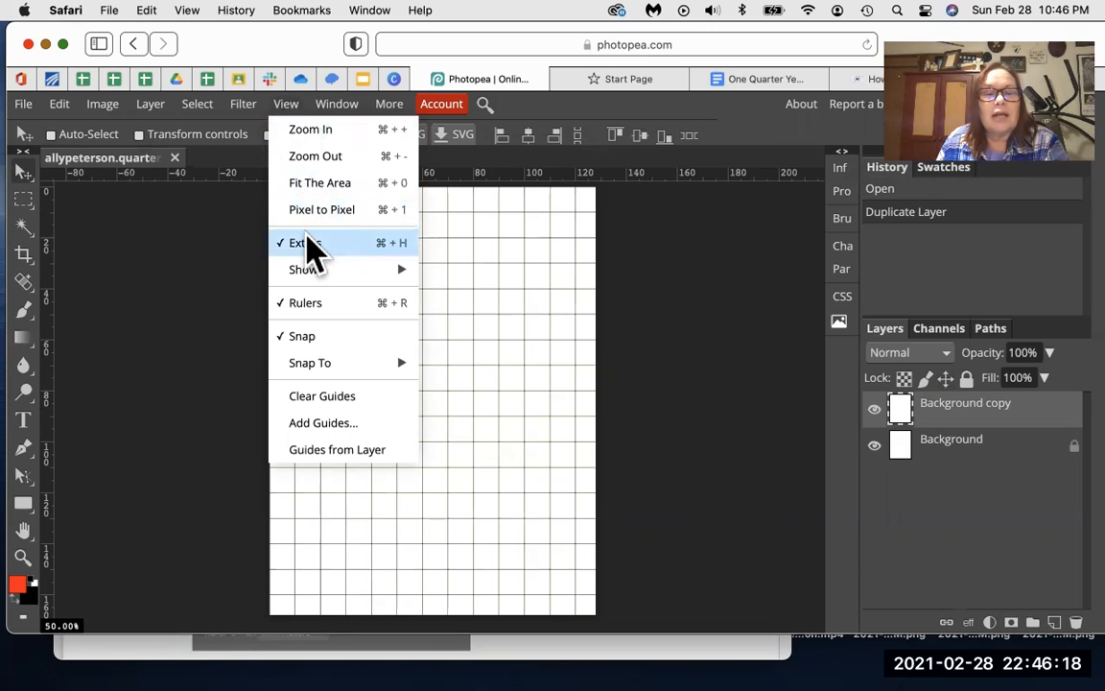
click(308, 243)
click(243, 105)
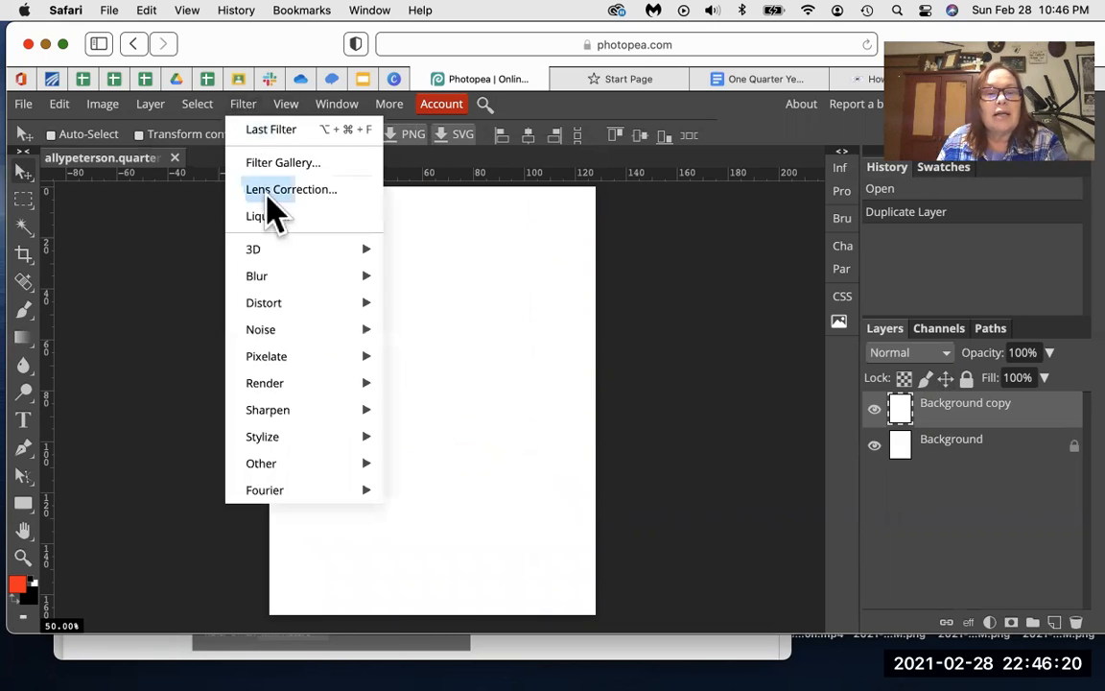
click(286, 106)
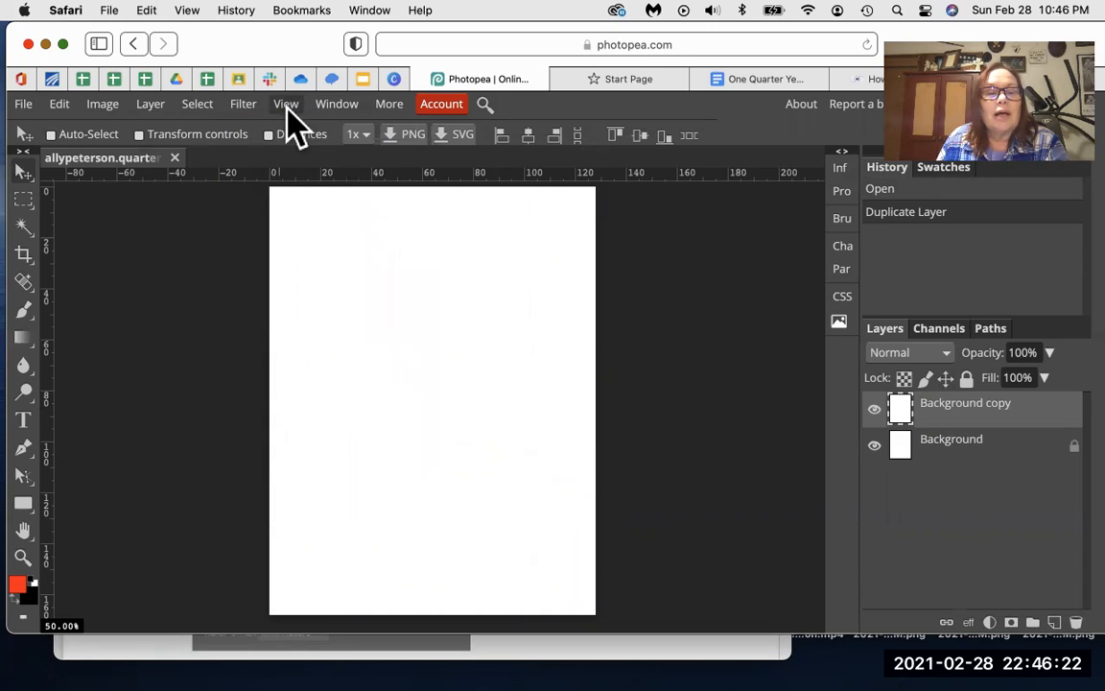
click(285, 105)
click(319, 245)
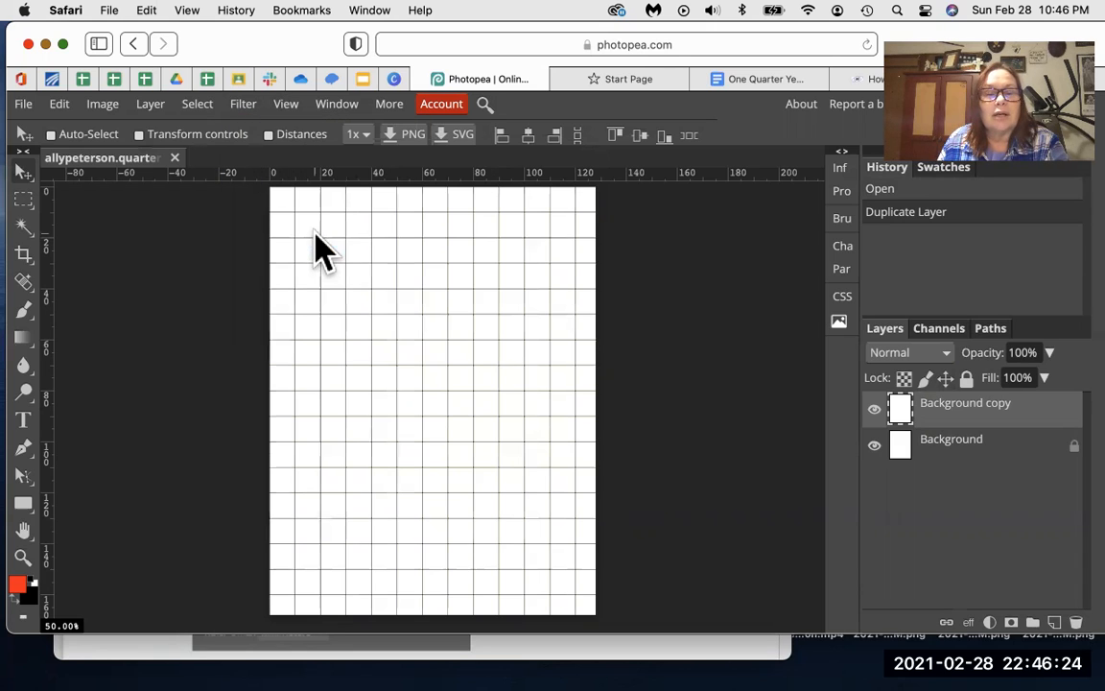
click(284, 105)
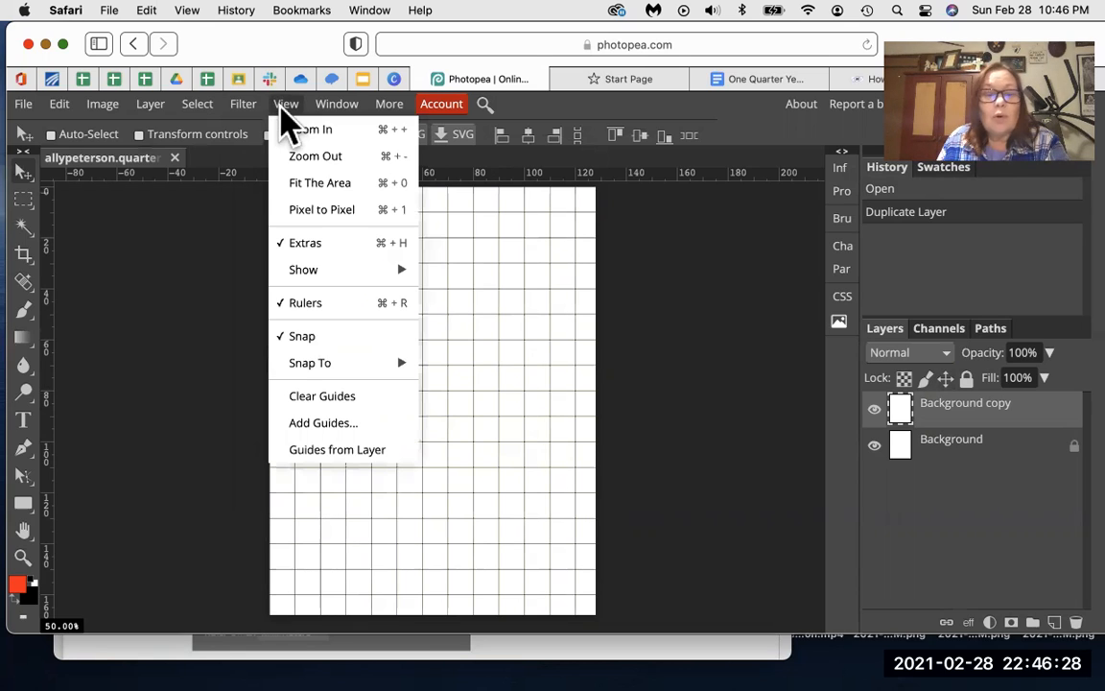
click(323, 303)
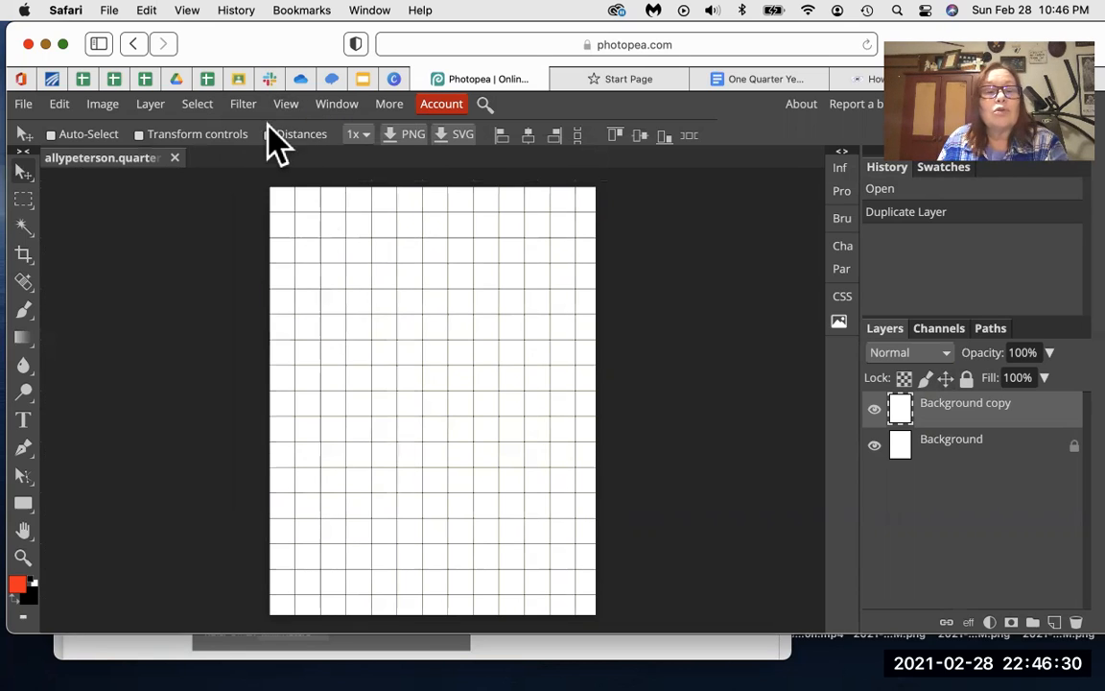
click(246, 105)
click(288, 107)
click(287, 107)
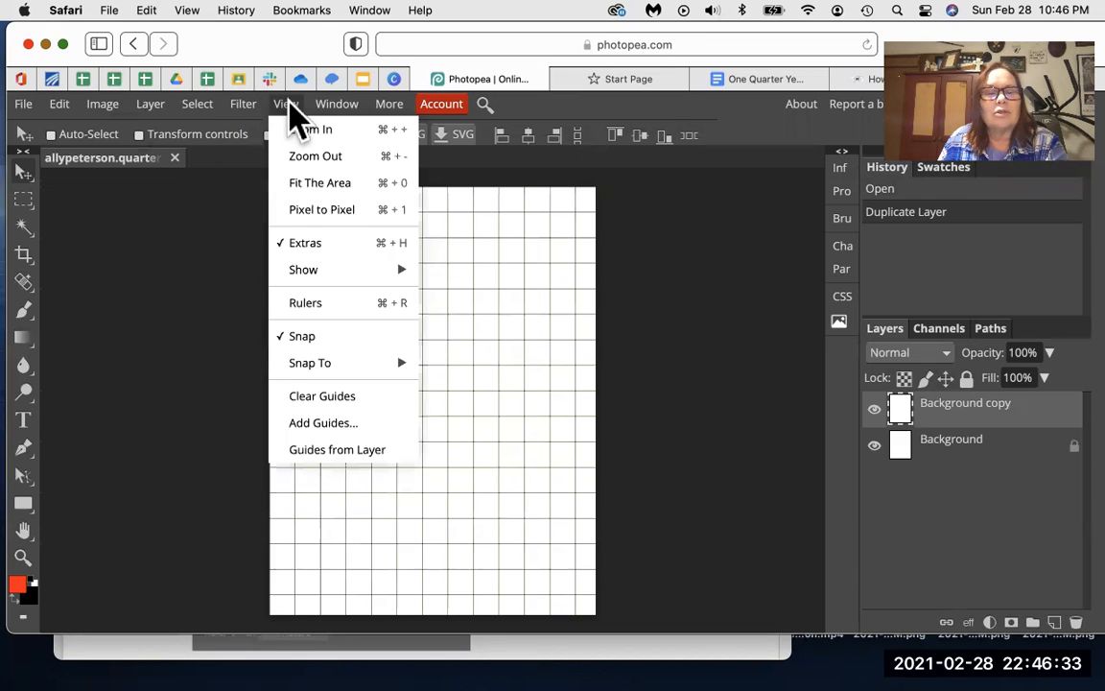
click(323, 303)
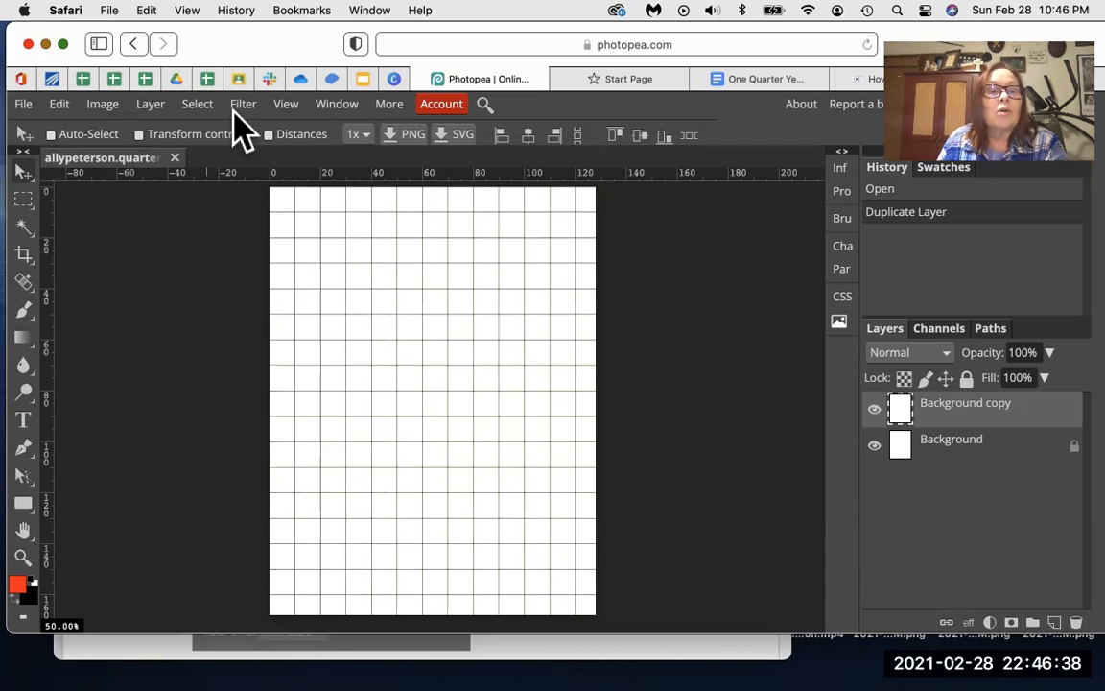
click(282, 105)
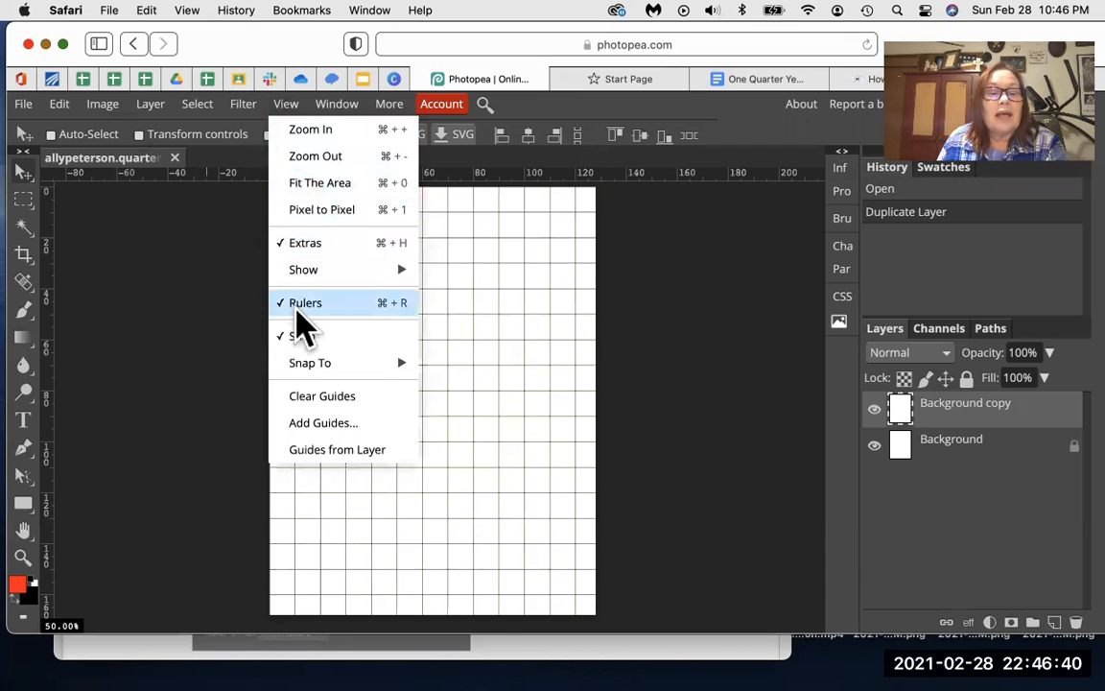
mouse_move(315, 368)
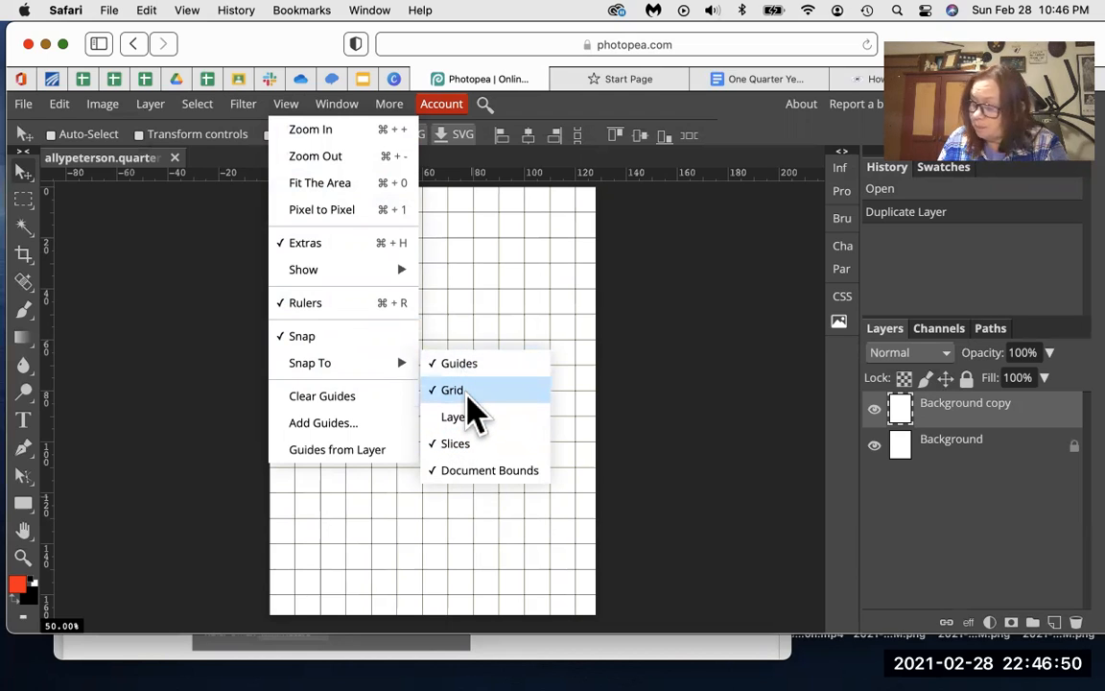
click(615, 338)
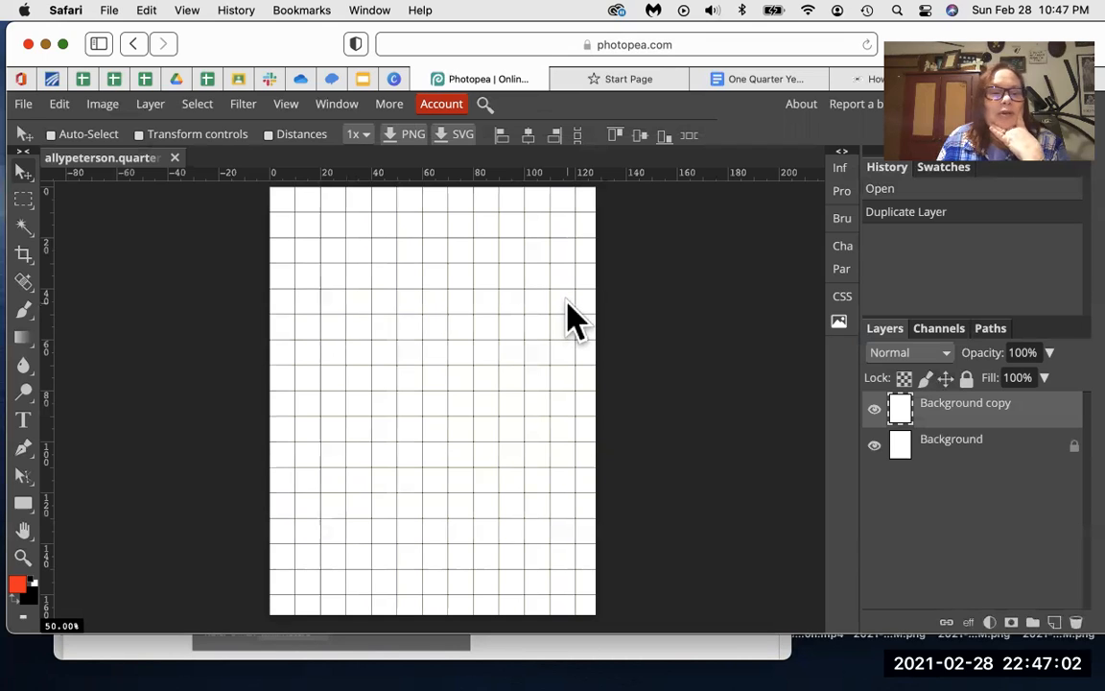
Step: Save the document as a PSD, then bring up the guide, grid and ruler preferences
click(23, 104)
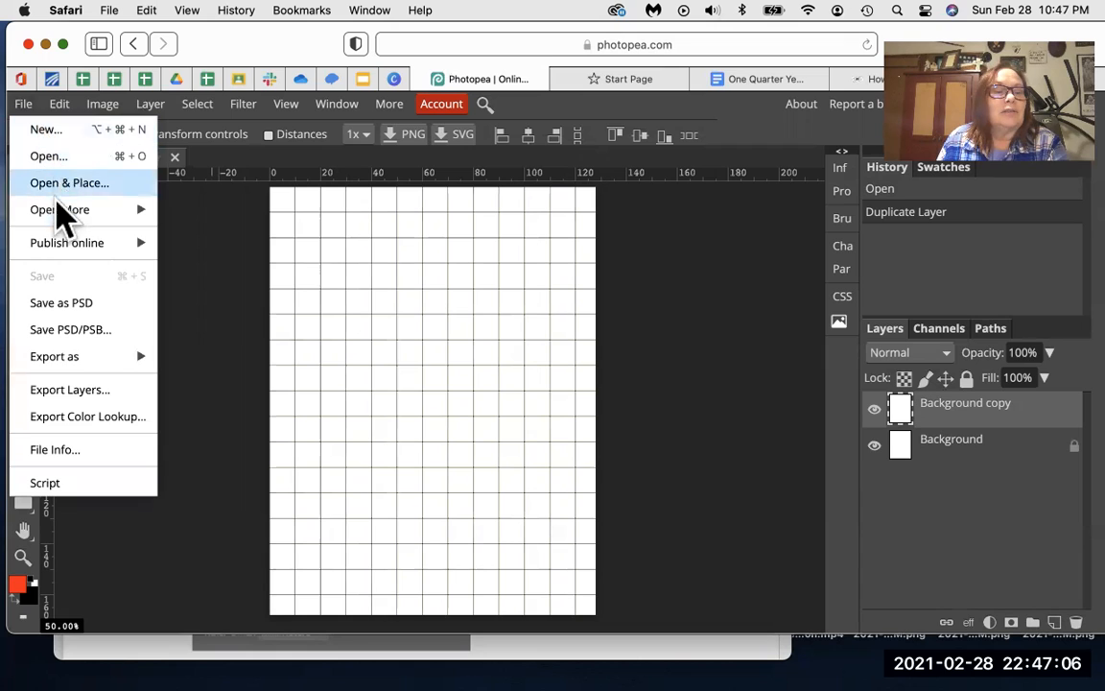
click(80, 305)
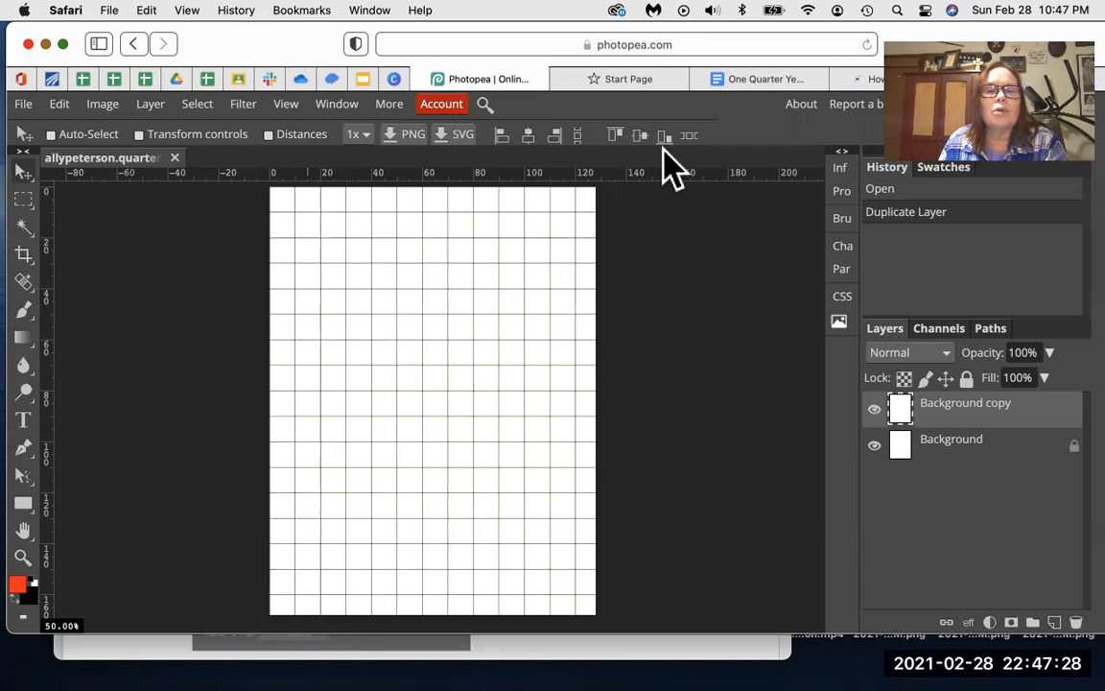
double_click(595, 174)
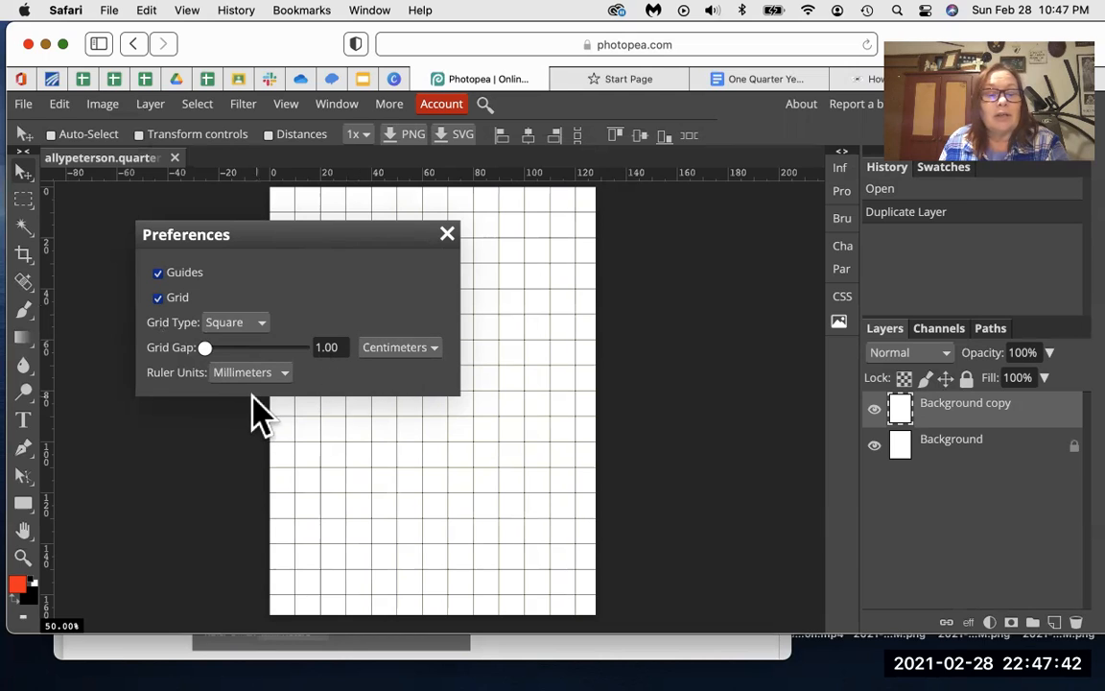
click(284, 375)
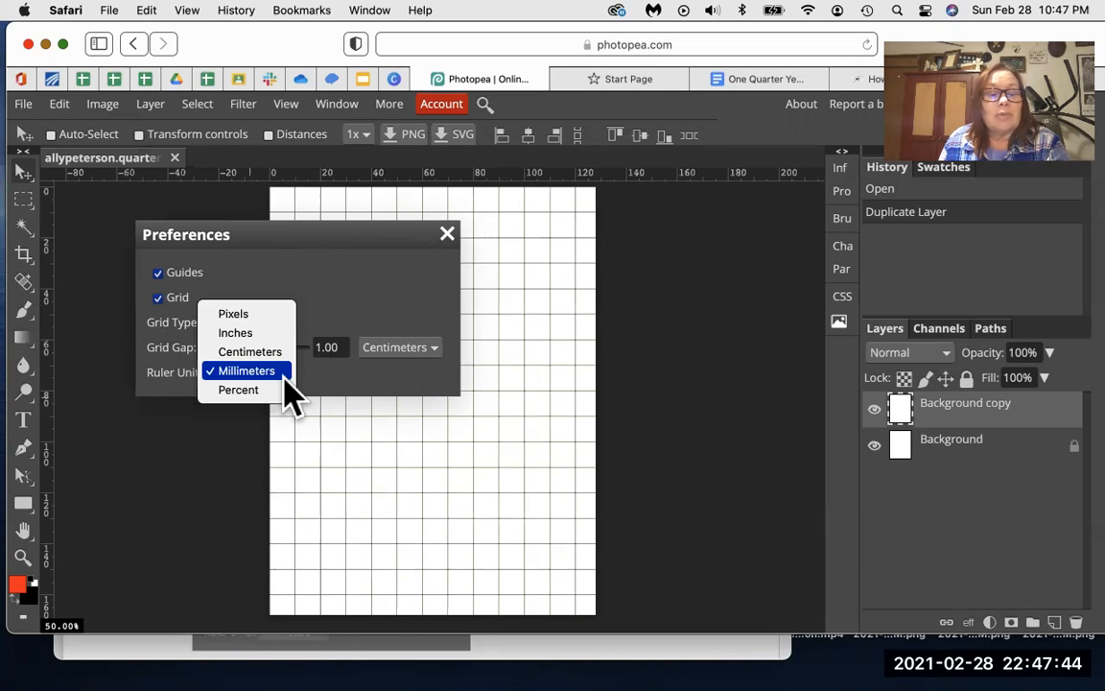
click(284, 374)
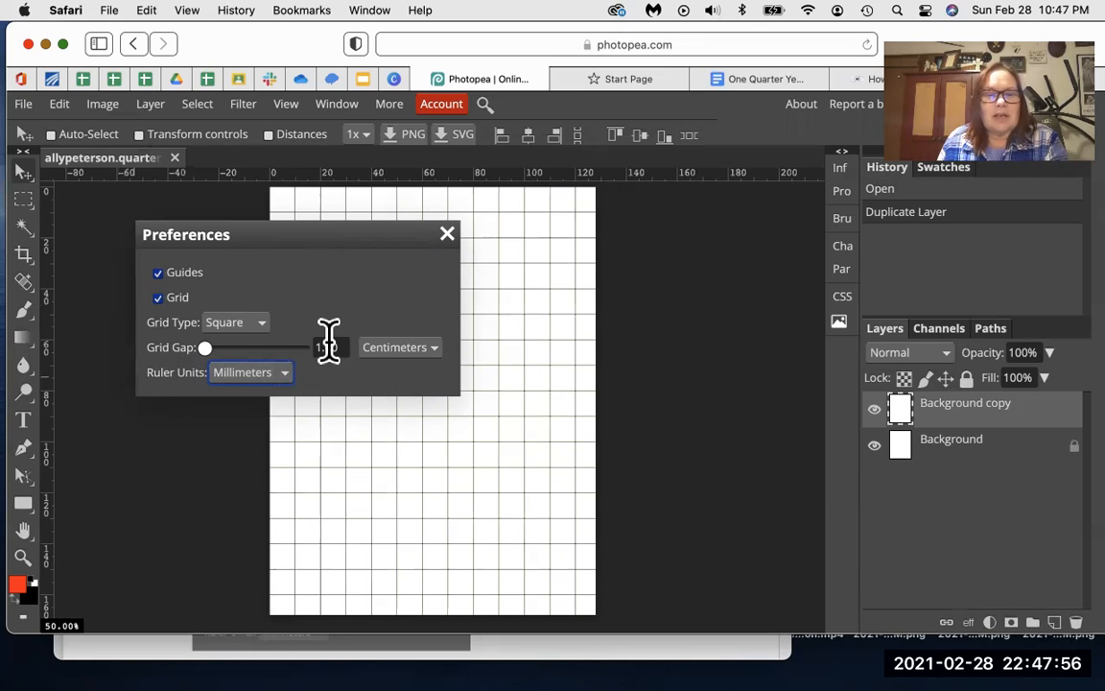
click(447, 235)
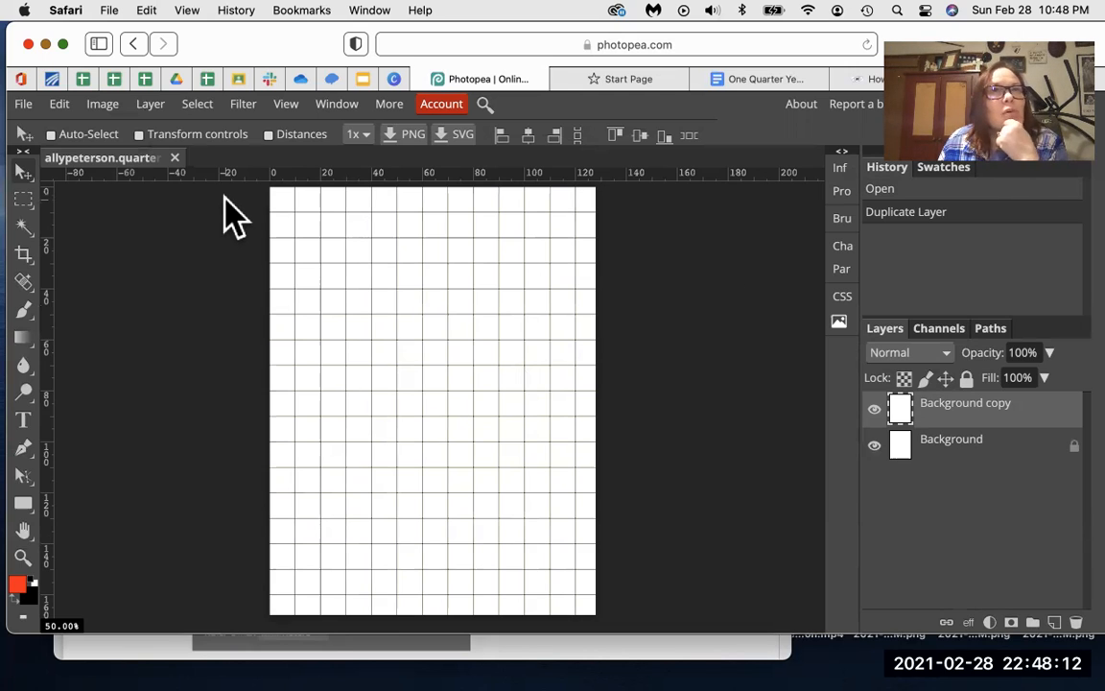
click(285, 105)
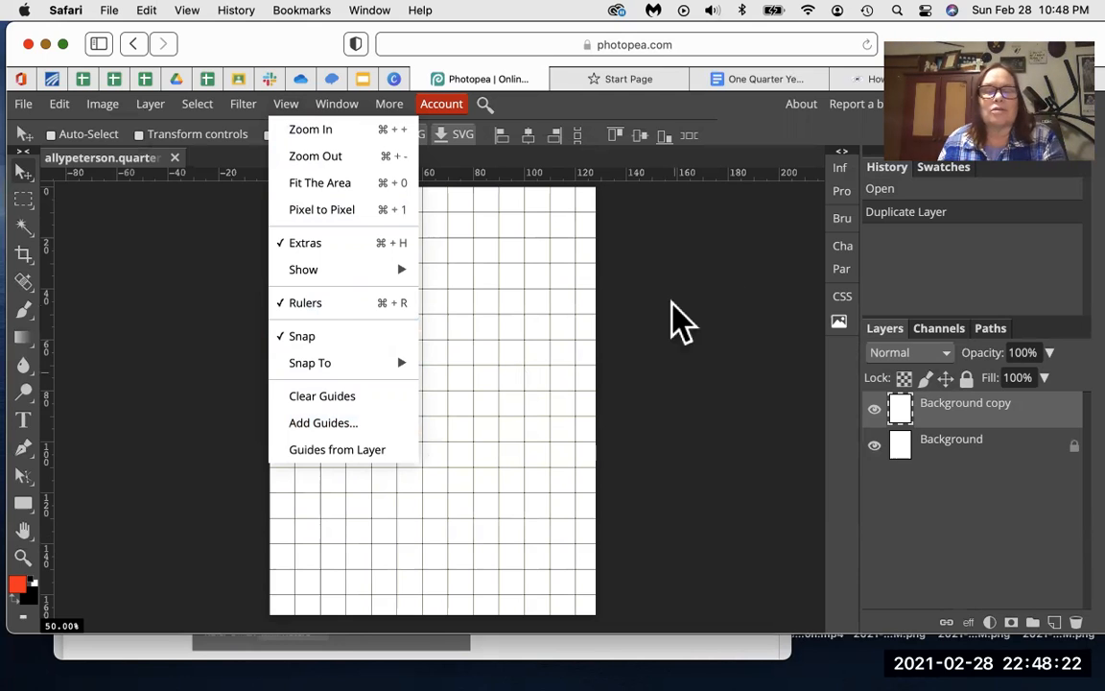
click(645, 179)
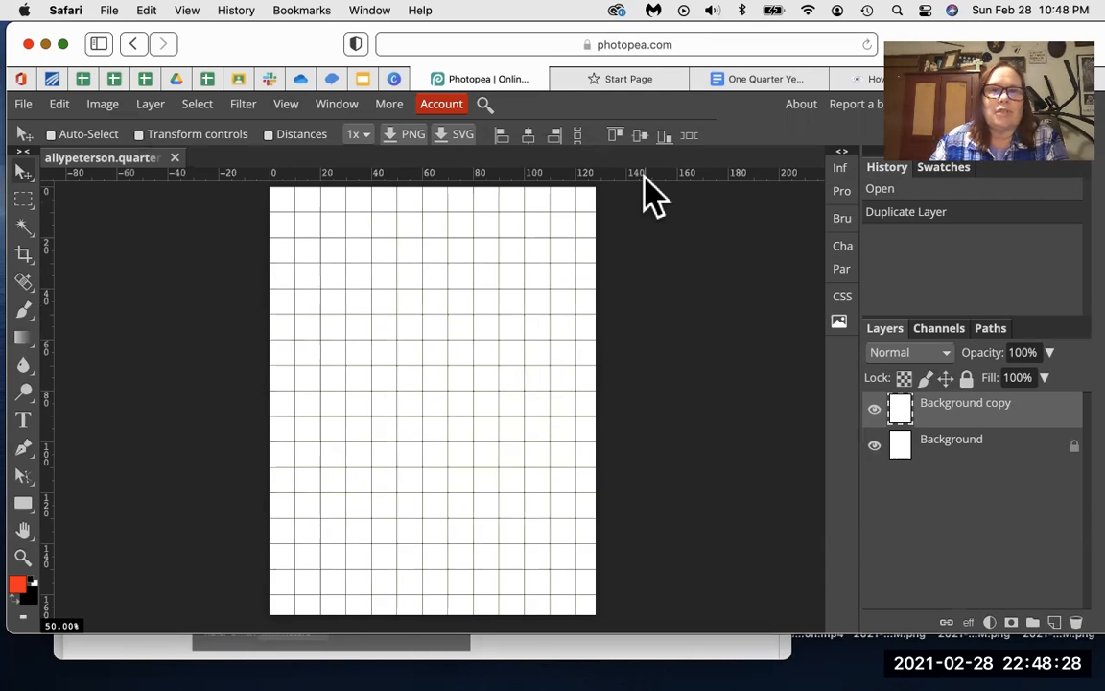
click(288, 108)
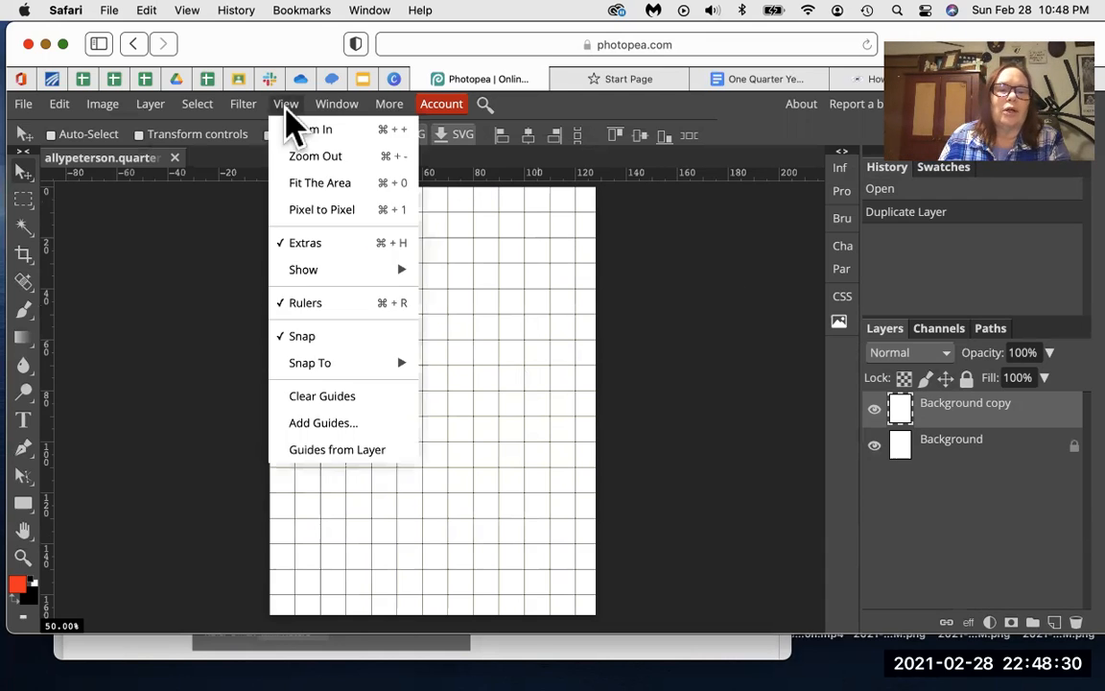
click(326, 424)
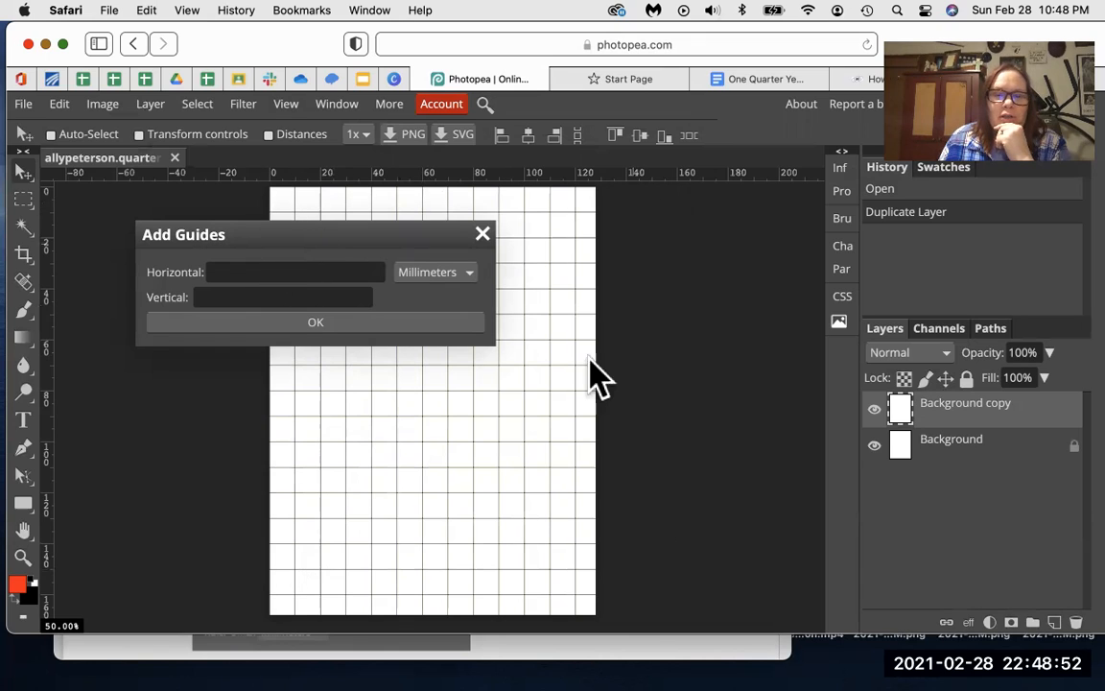
click(483, 235)
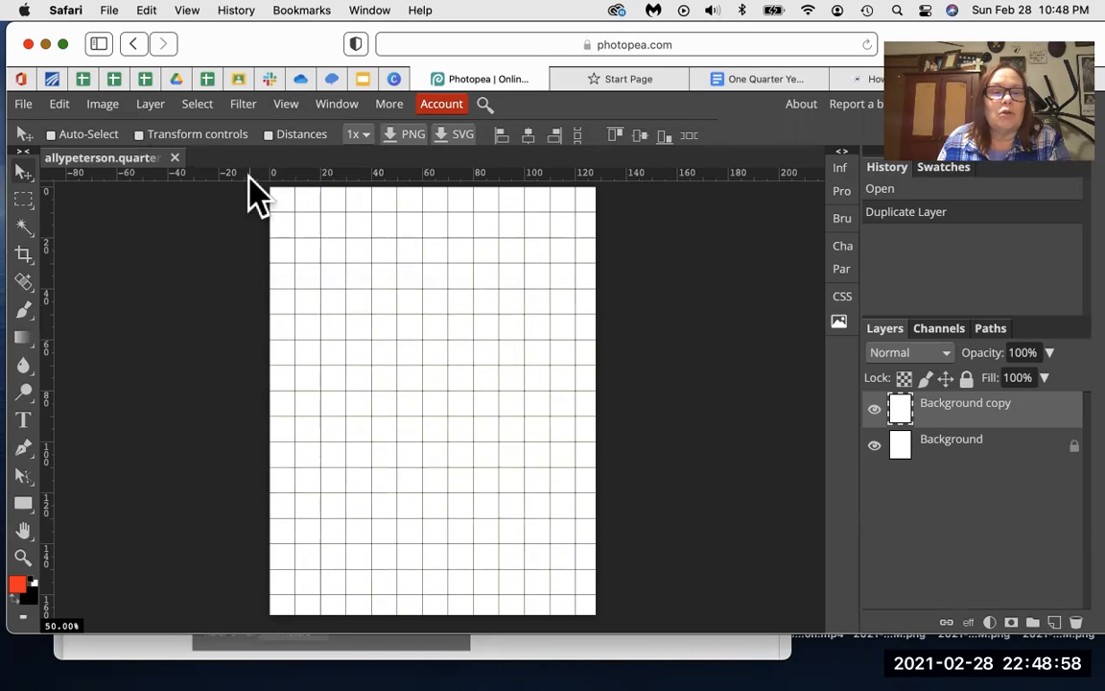
Step: Place guides near the top and left edges and a right guide at about 123.6 mm
drag(254, 178, 273, 200)
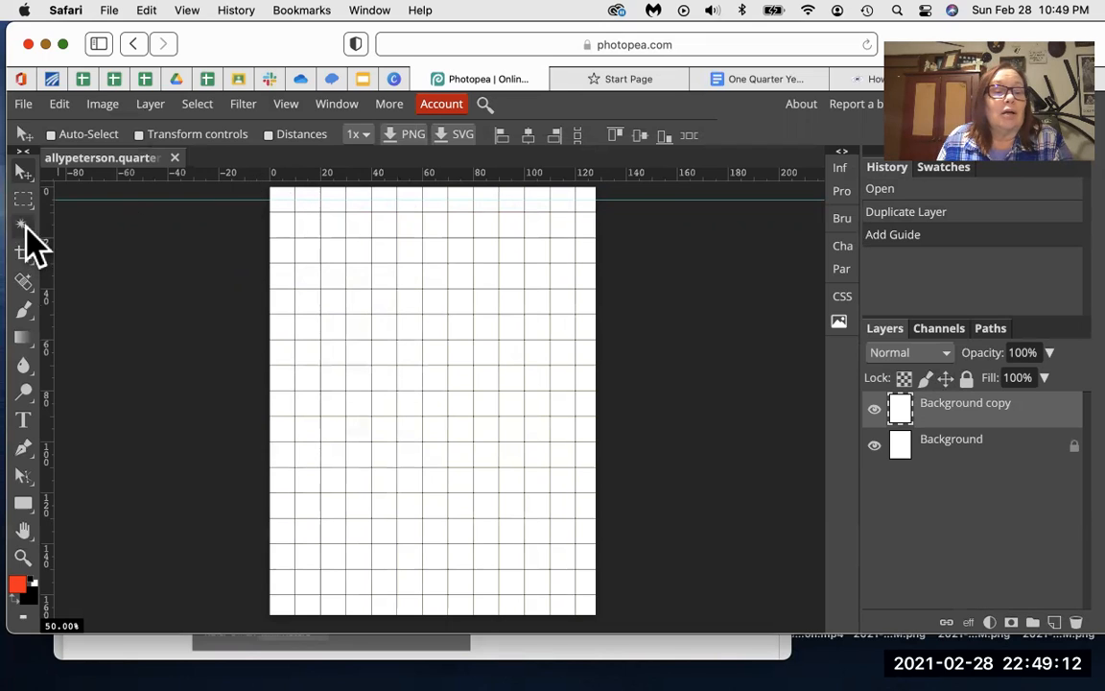
drag(49, 234, 283, 231)
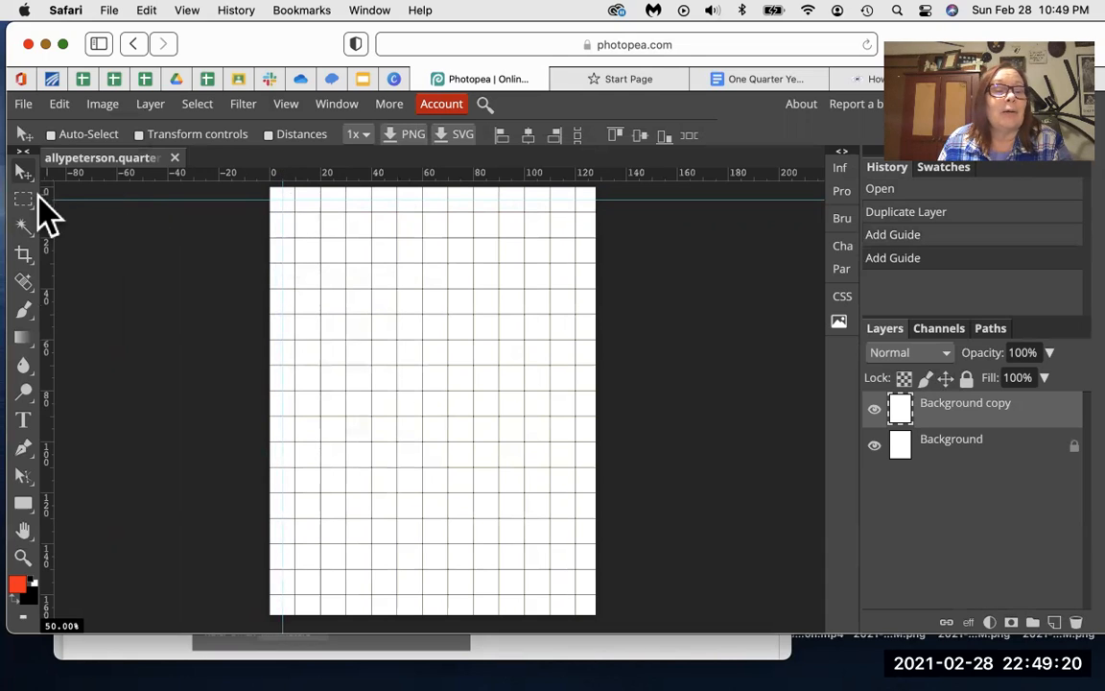
drag(46, 217, 597, 253)
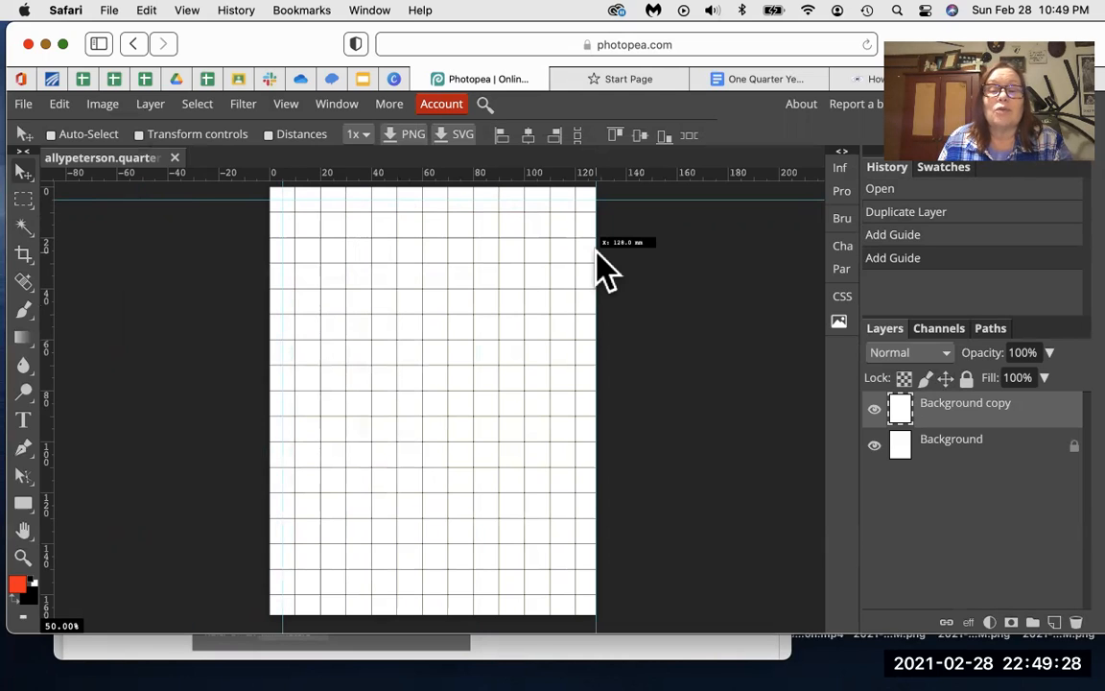
drag(597, 254, 589, 251)
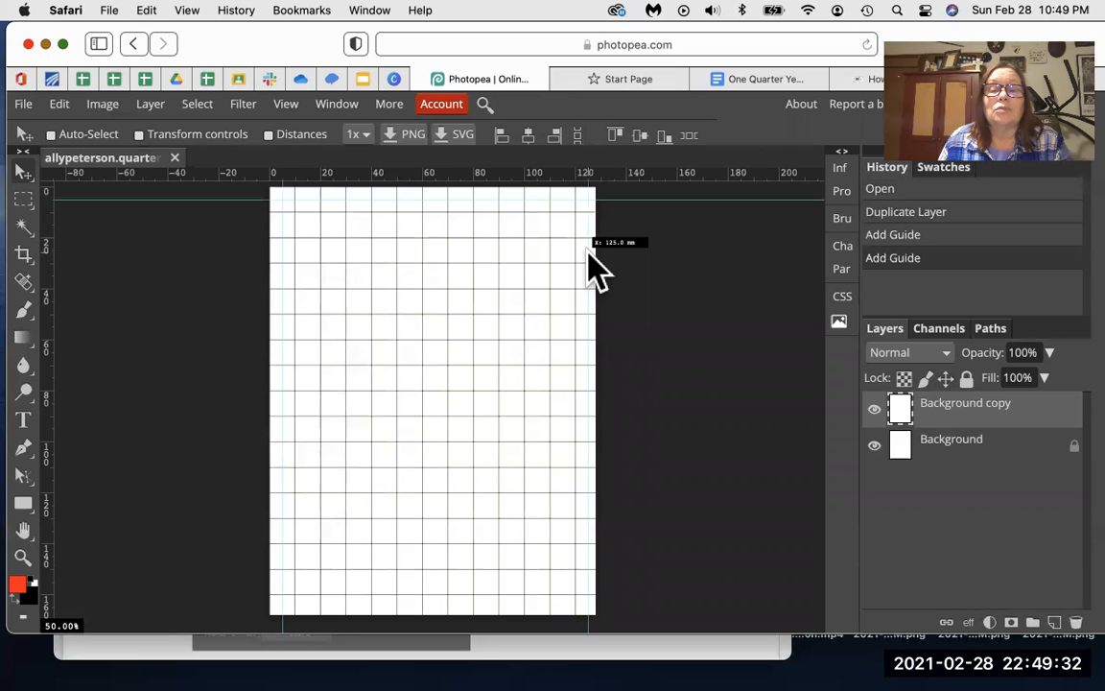
drag(591, 261, 587, 261)
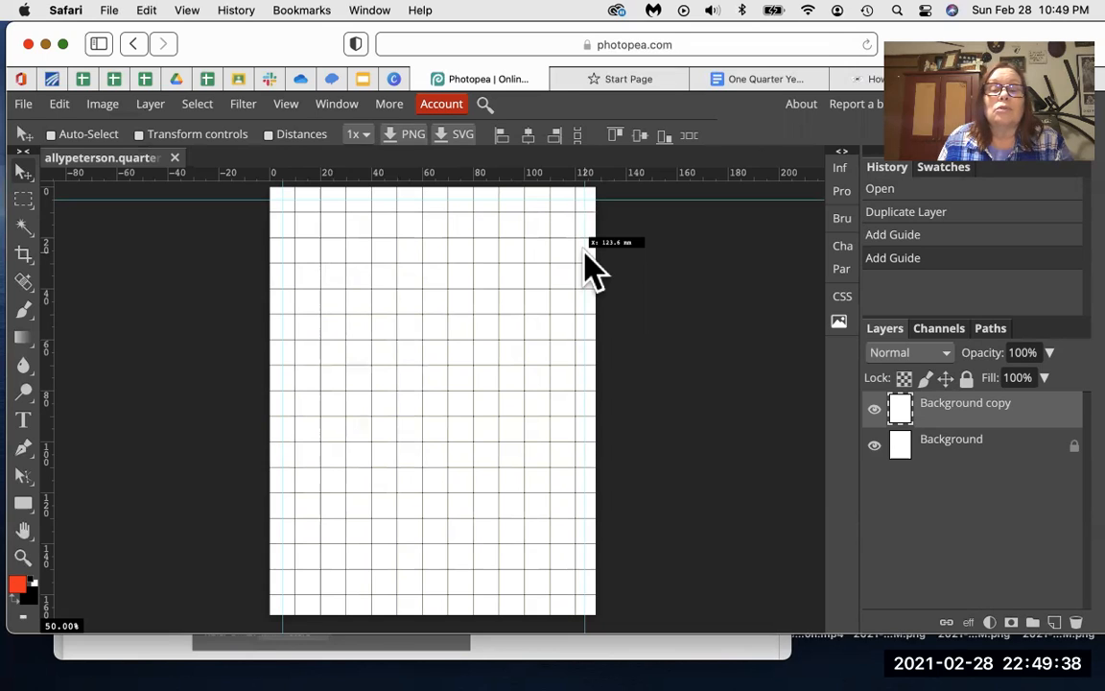
drag(588, 261, 591, 259)
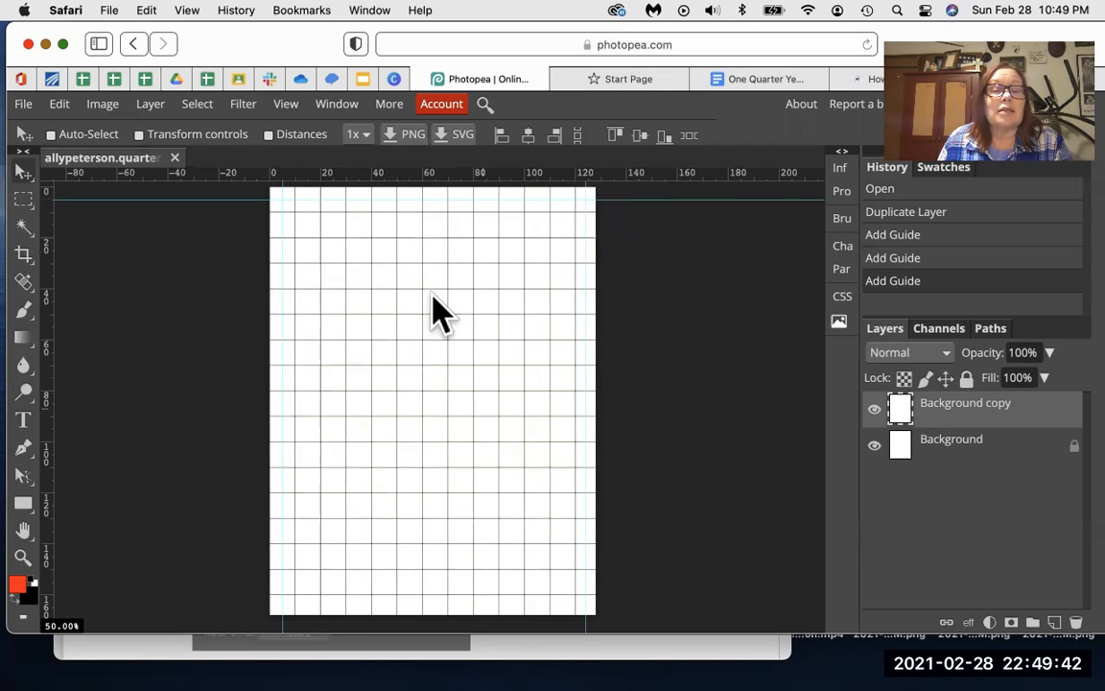
Step: Add a bottom guide, a centre vertical guide and a horizontal guide at about 108 mm
drag(462, 281, 466, 603)
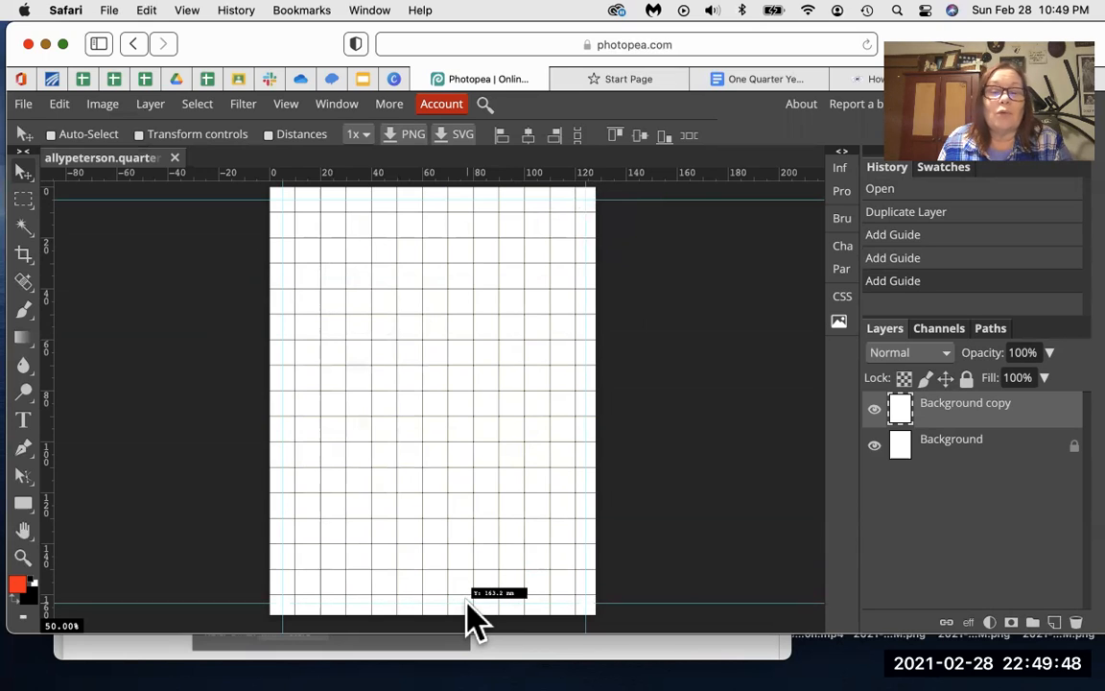
drag(468, 602, 467, 604)
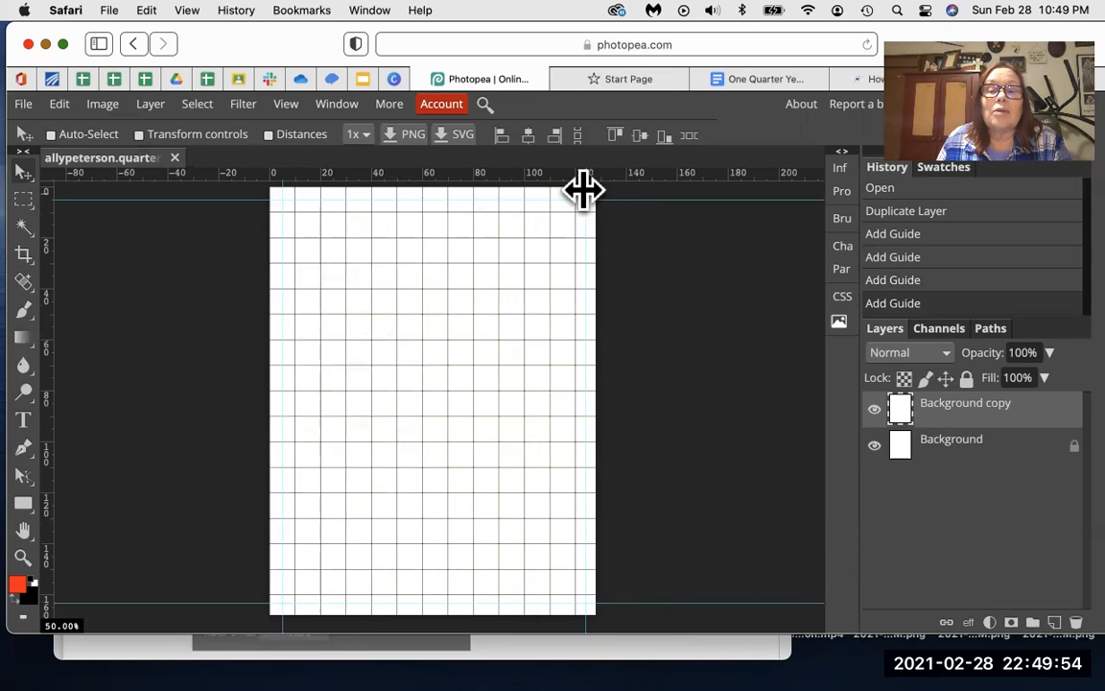
drag(584, 190, 583, 188)
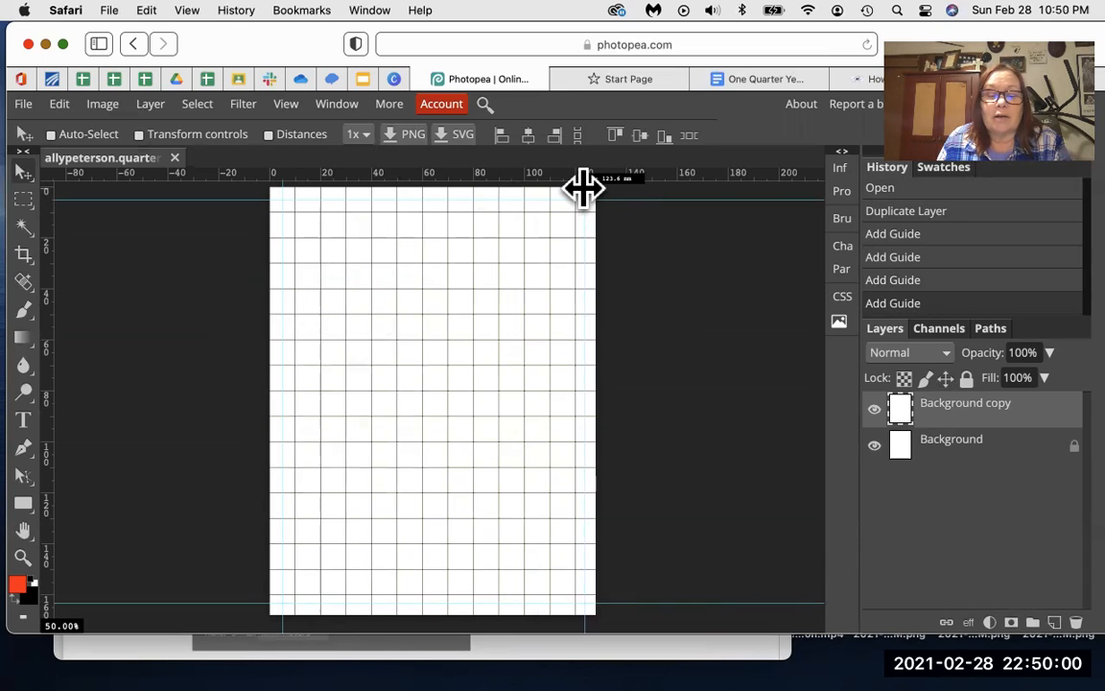
drag(583, 188, 581, 186)
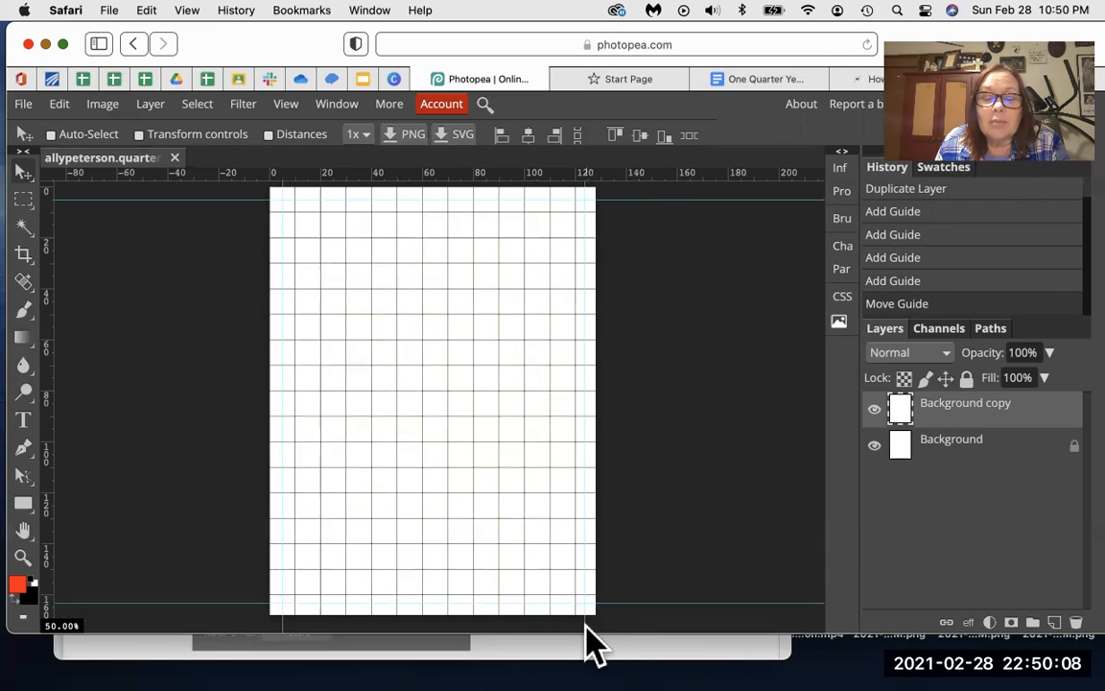
drag(582, 623, 583, 624)
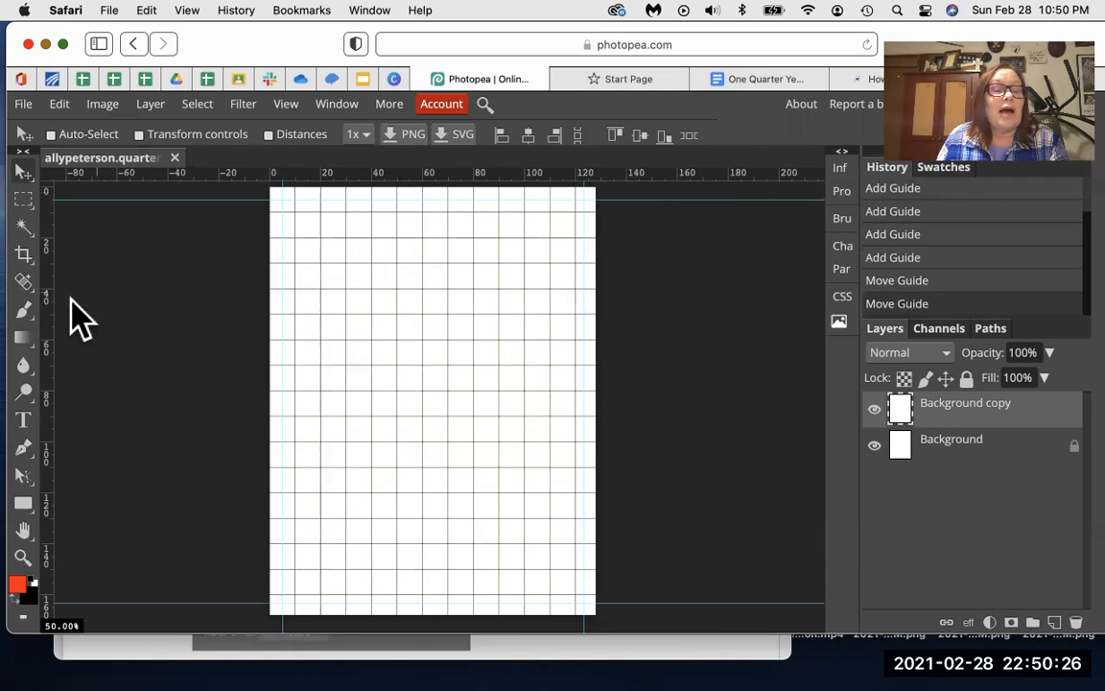
drag(351, 280, 431, 284)
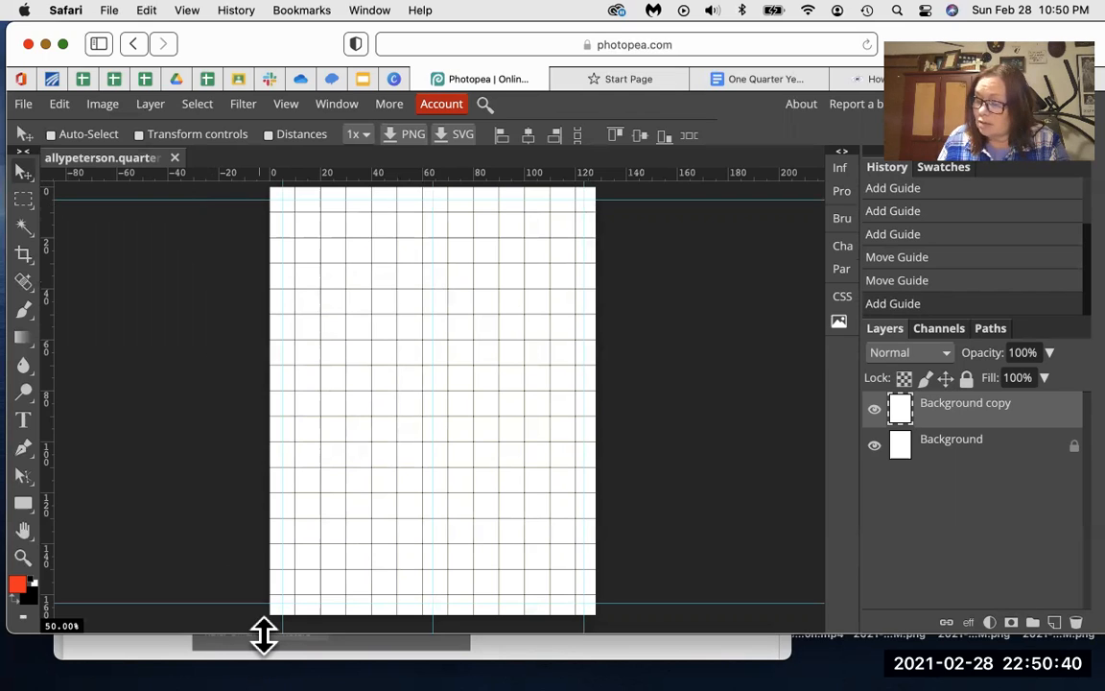
drag(196, 174, 185, 397)
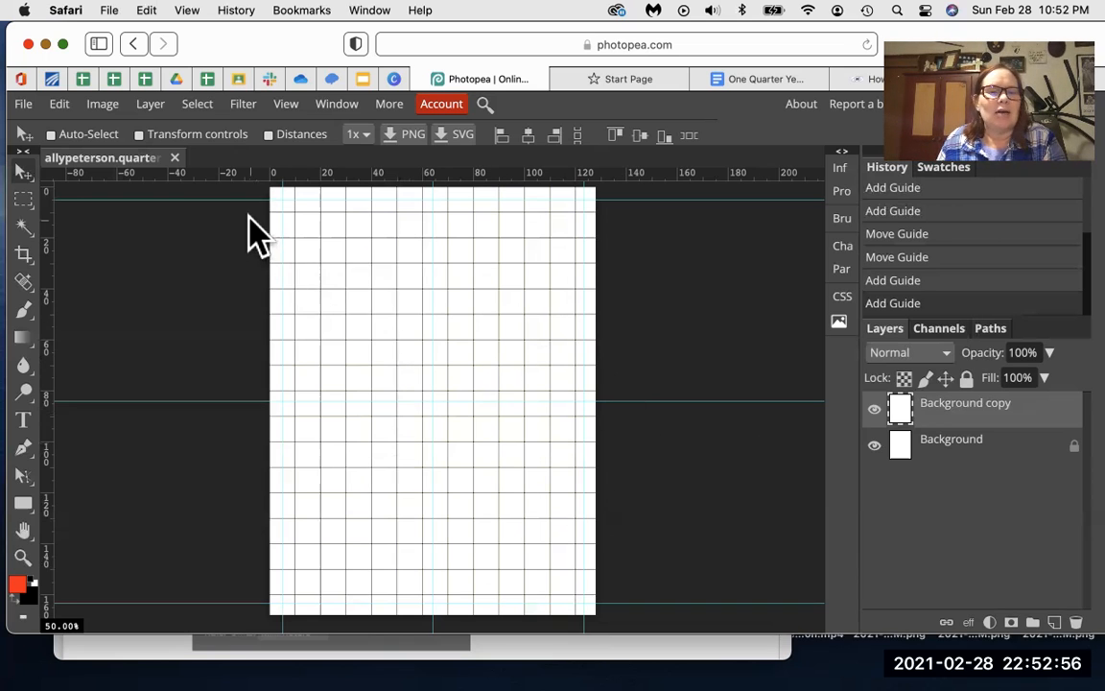
Step: Open map background natural.jpg from the computer as a new document
click(25, 104)
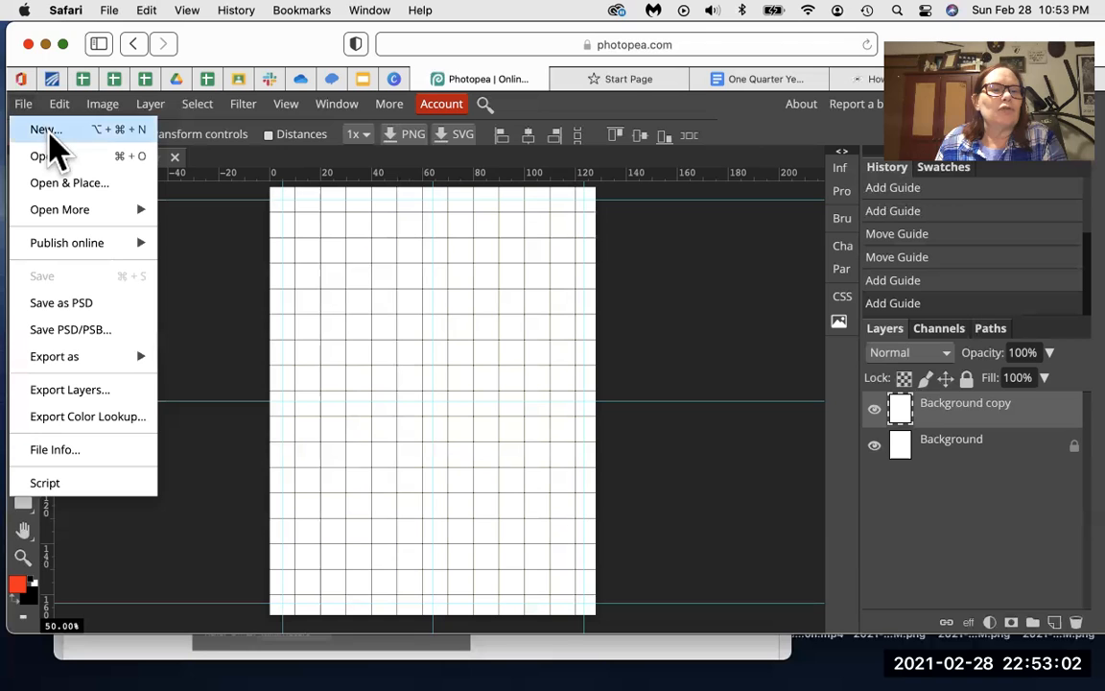
click(59, 158)
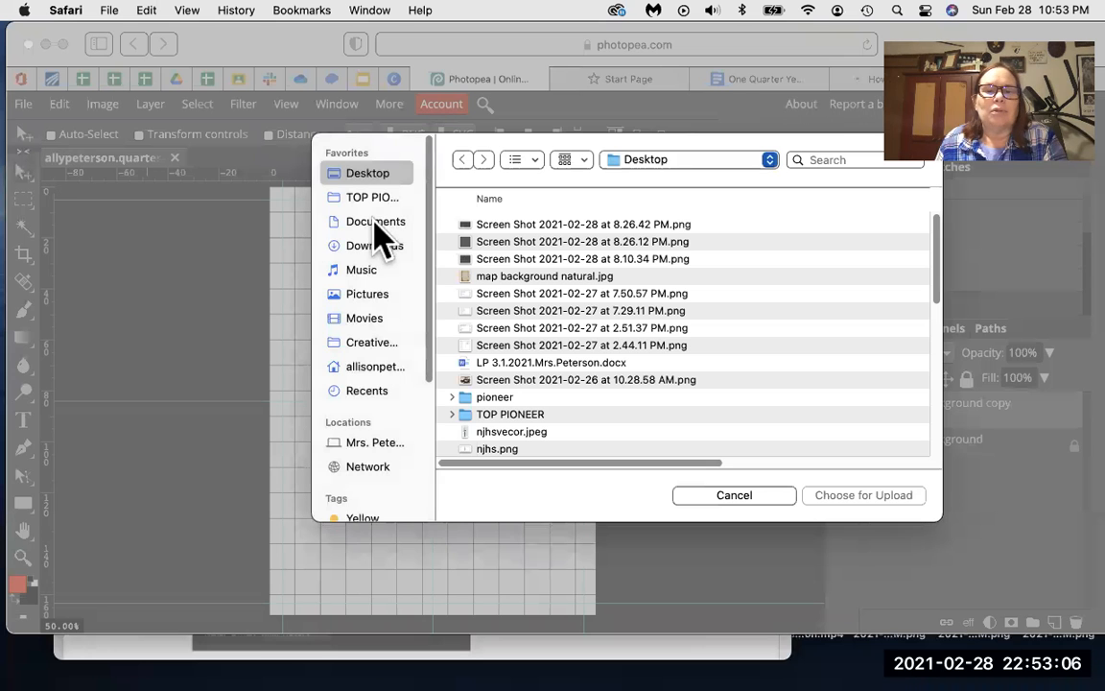
click(515, 278)
click(888, 497)
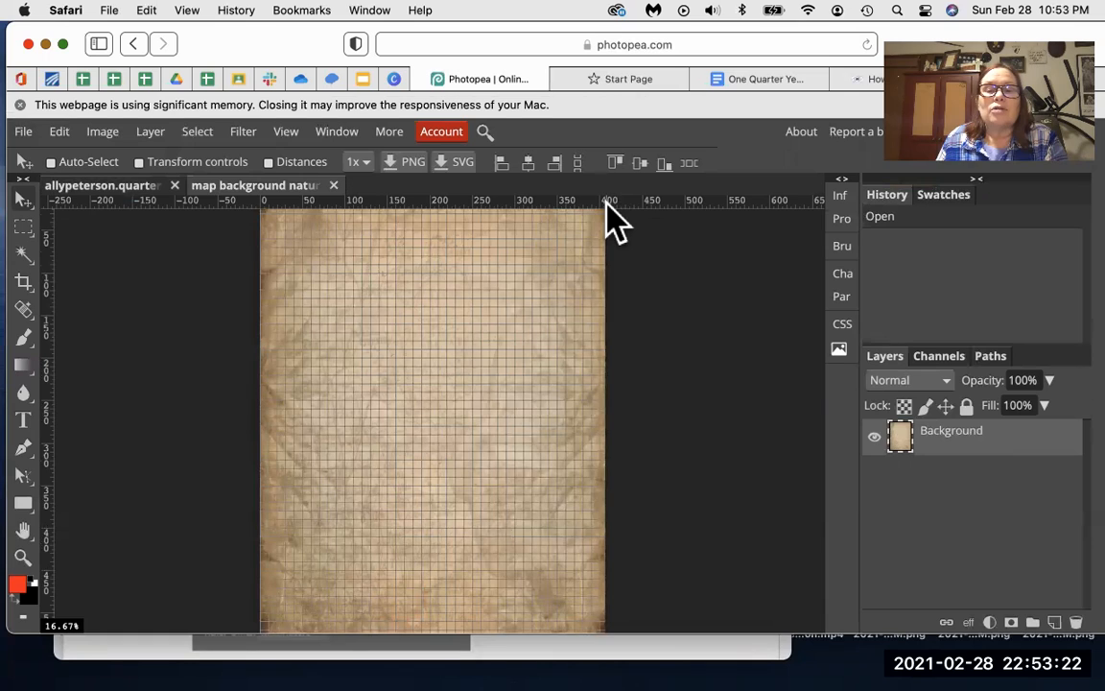
Step: Check the ruler unit choices and switch between the ad and map document tabs
right_click(608, 203)
key(Escape)
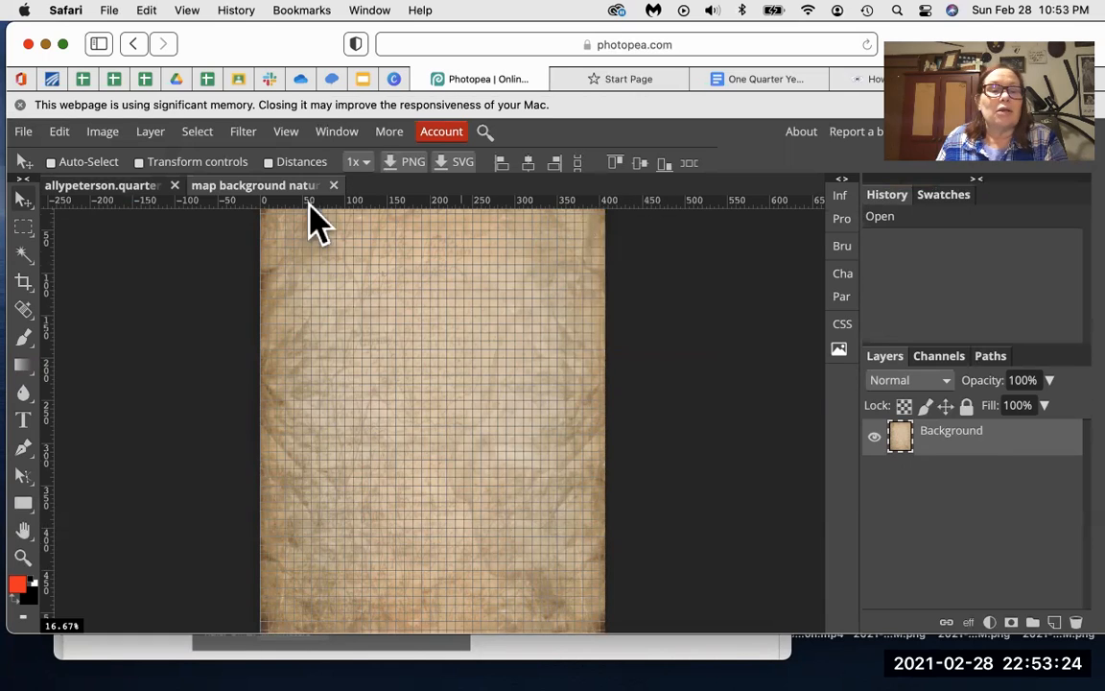
click(121, 187)
right_click(121, 188)
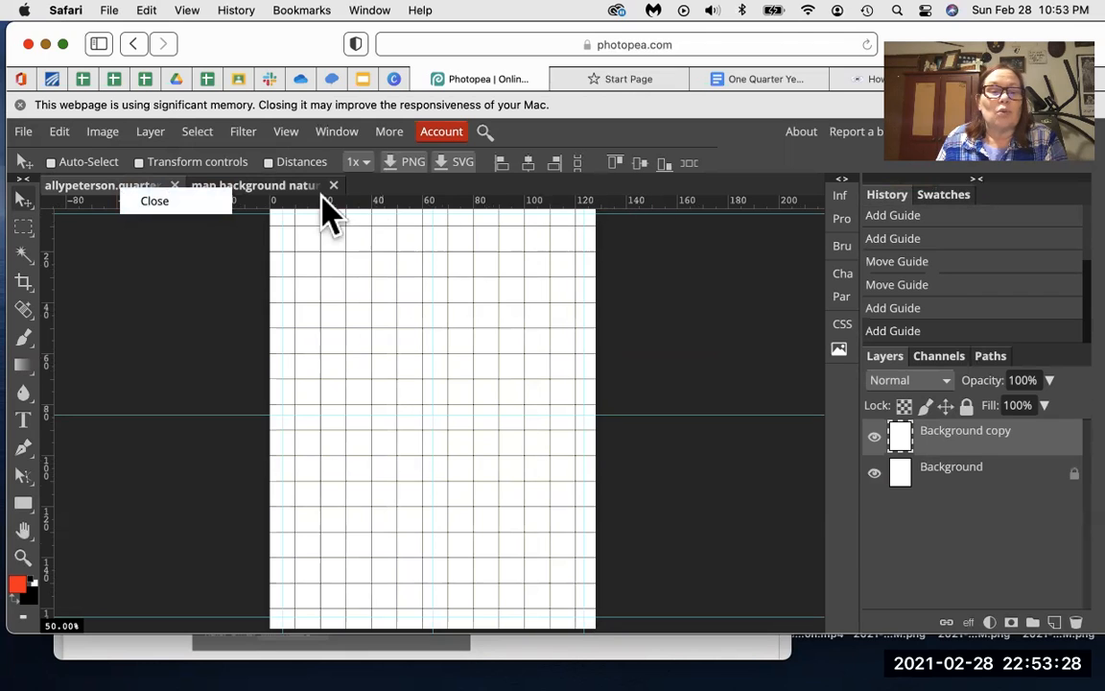
click(272, 188)
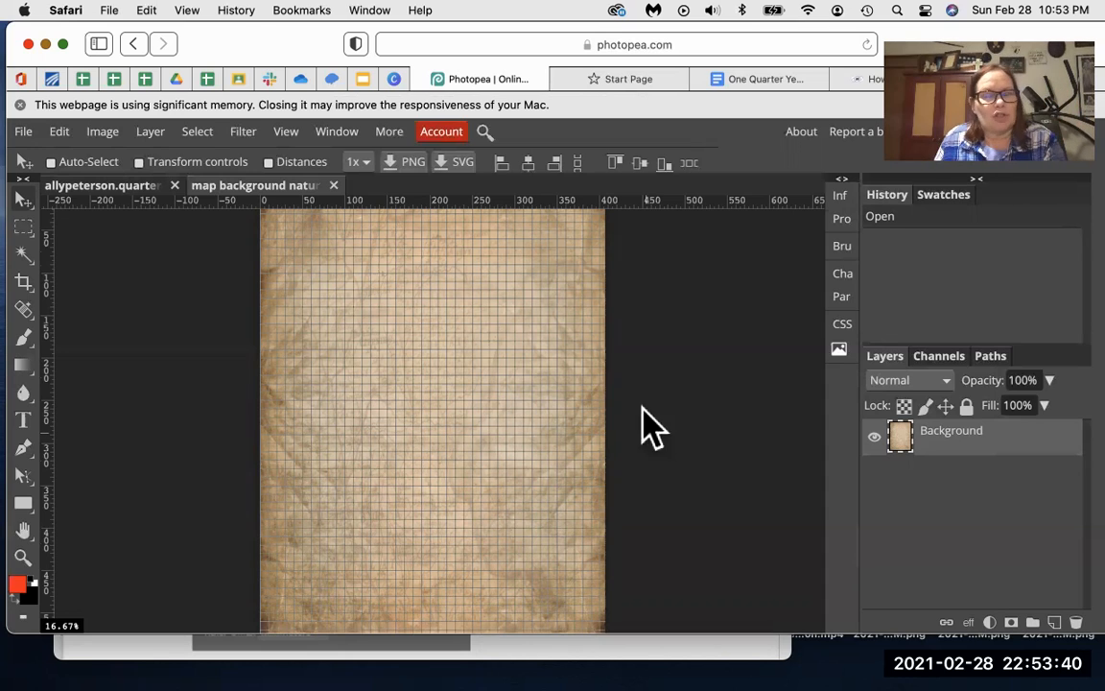
Step: Marquee the whole map image with Rectangle Select, then return to the ad document
right_click(25, 227)
click(27, 232)
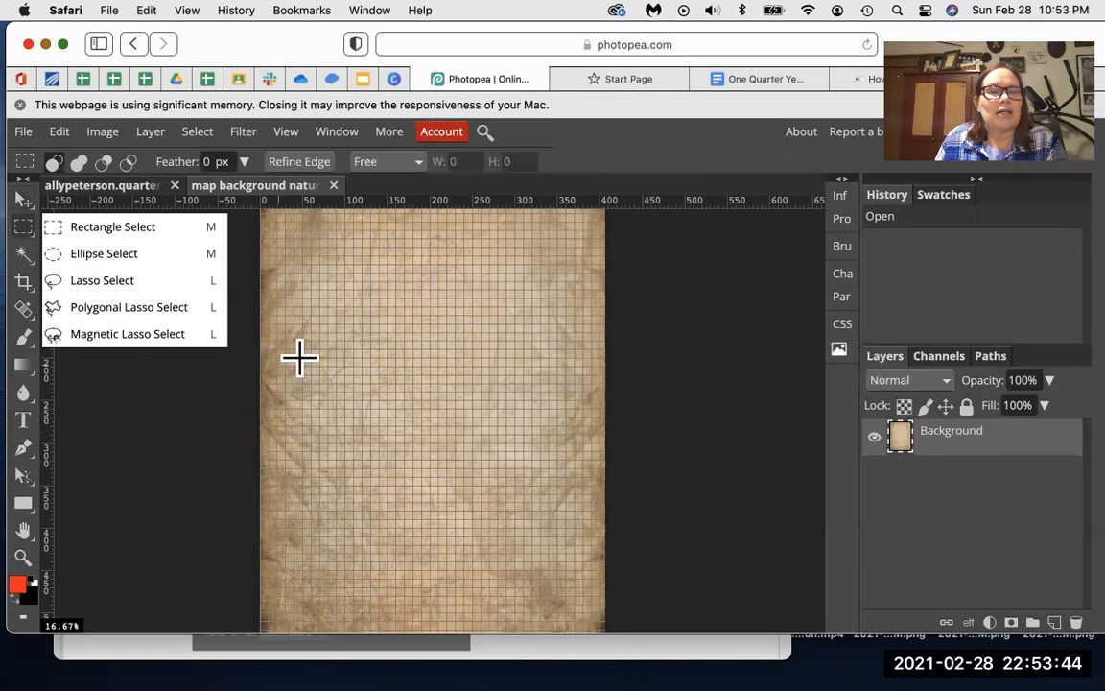
scroll(300, 356, up, 2)
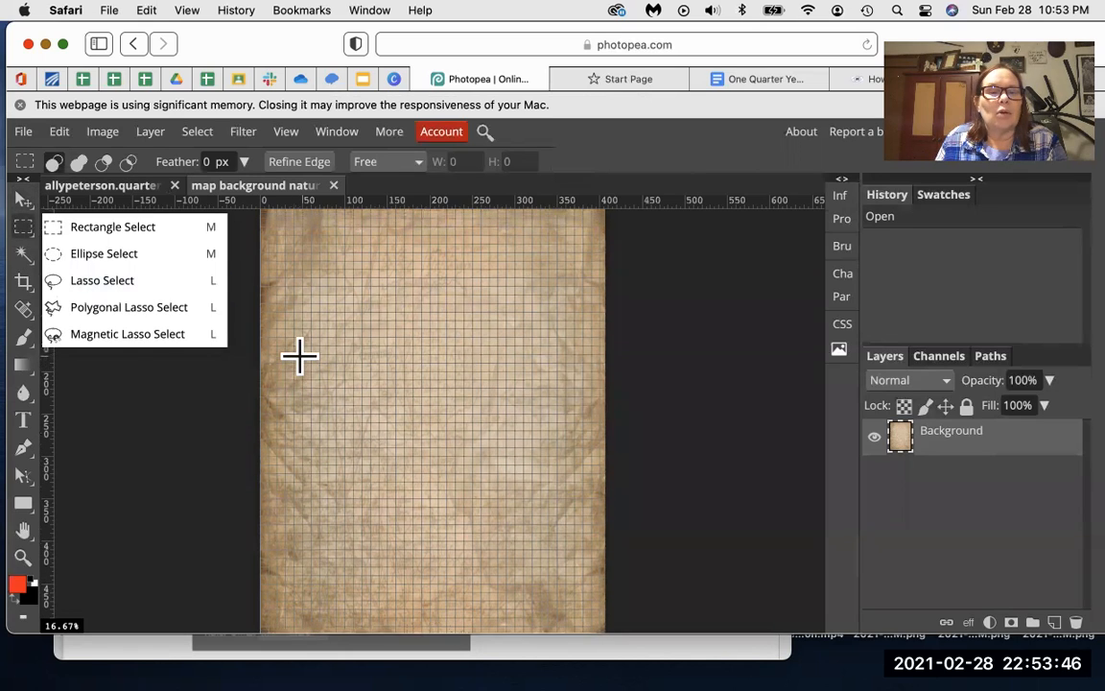
drag(259, 213, 611, 606)
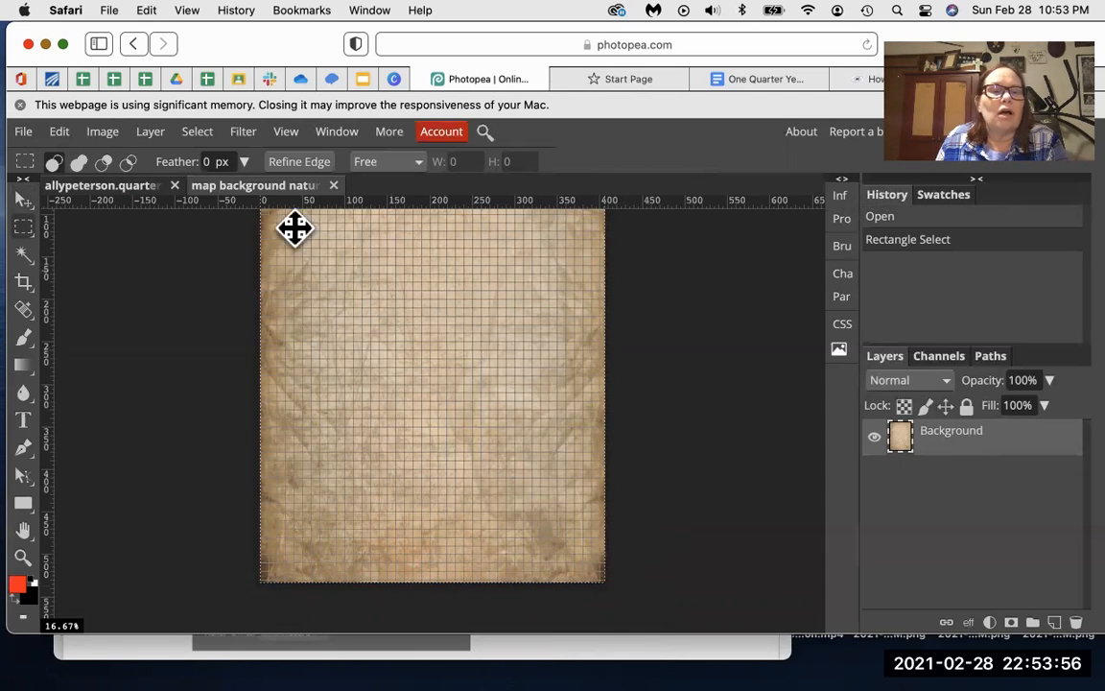
click(105, 188)
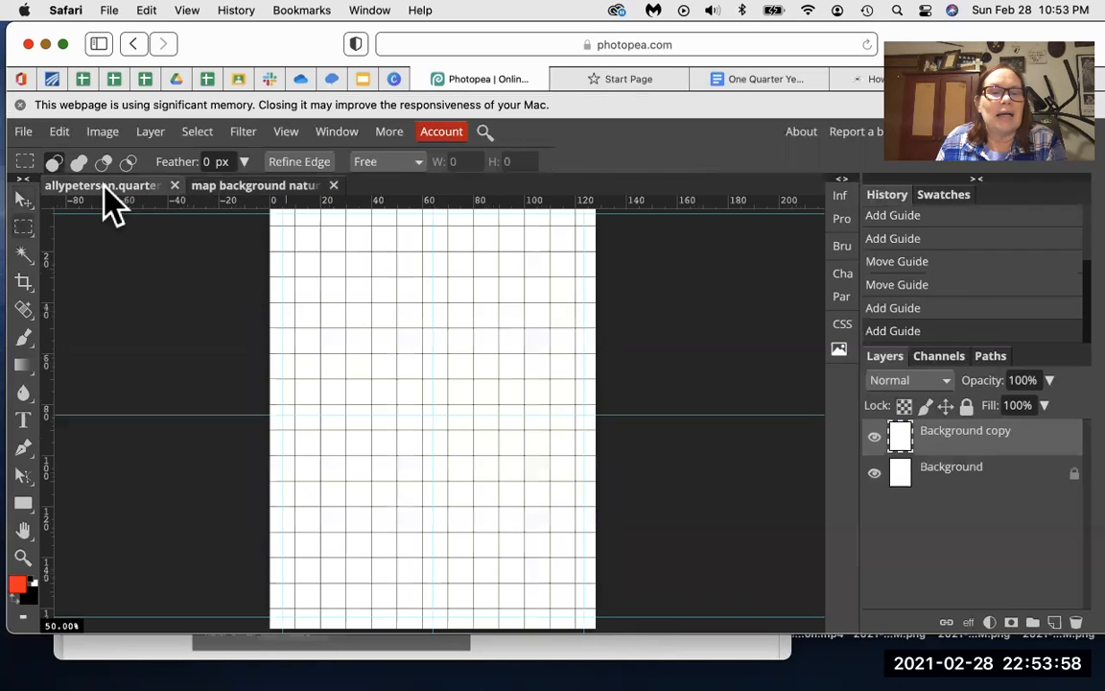
Step: Zoom the ad canvas out and paste the map in as Layer 1
click(23, 560)
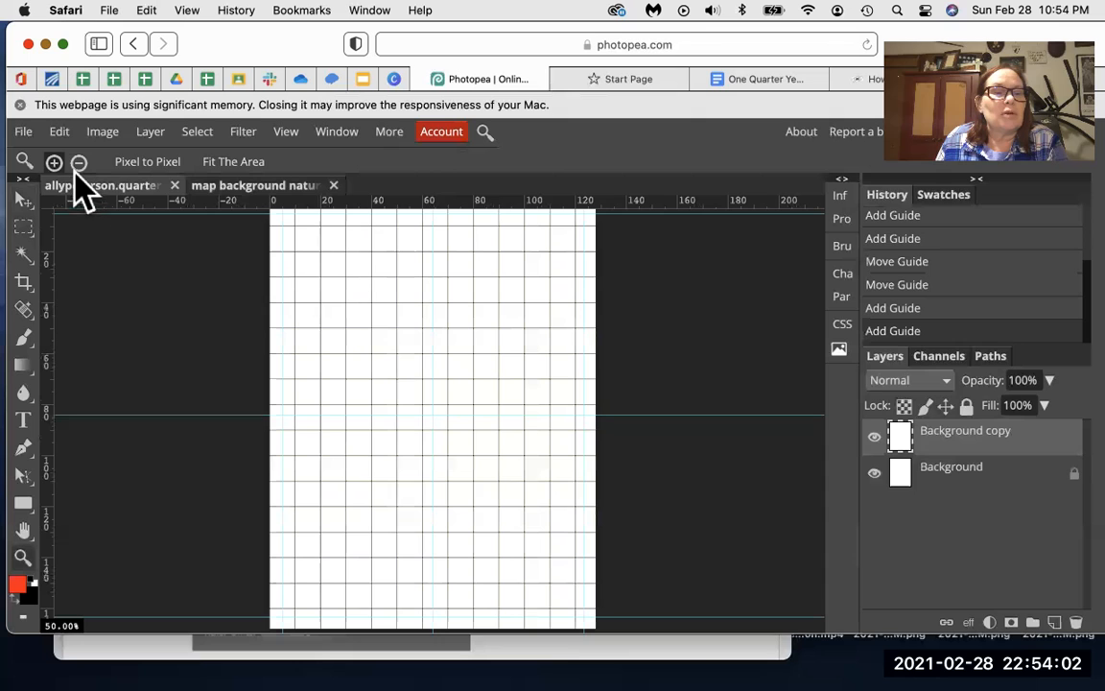
click(163, 351)
click(163, 351)
click(163, 351)
click(163, 351)
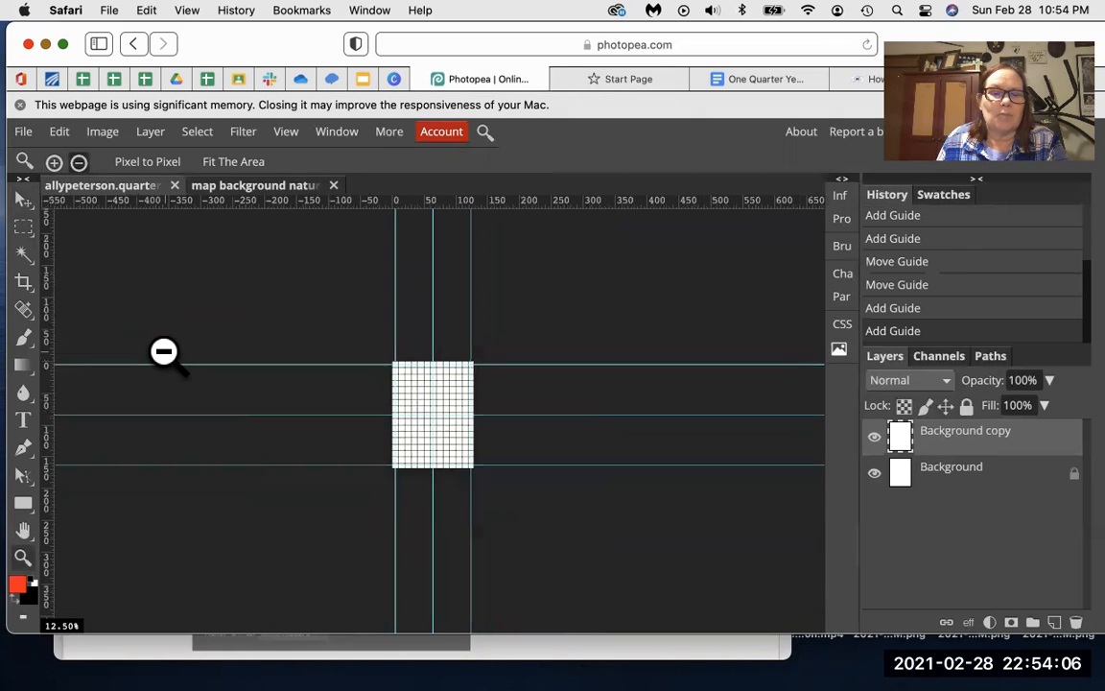
click(163, 351)
click(164, 352)
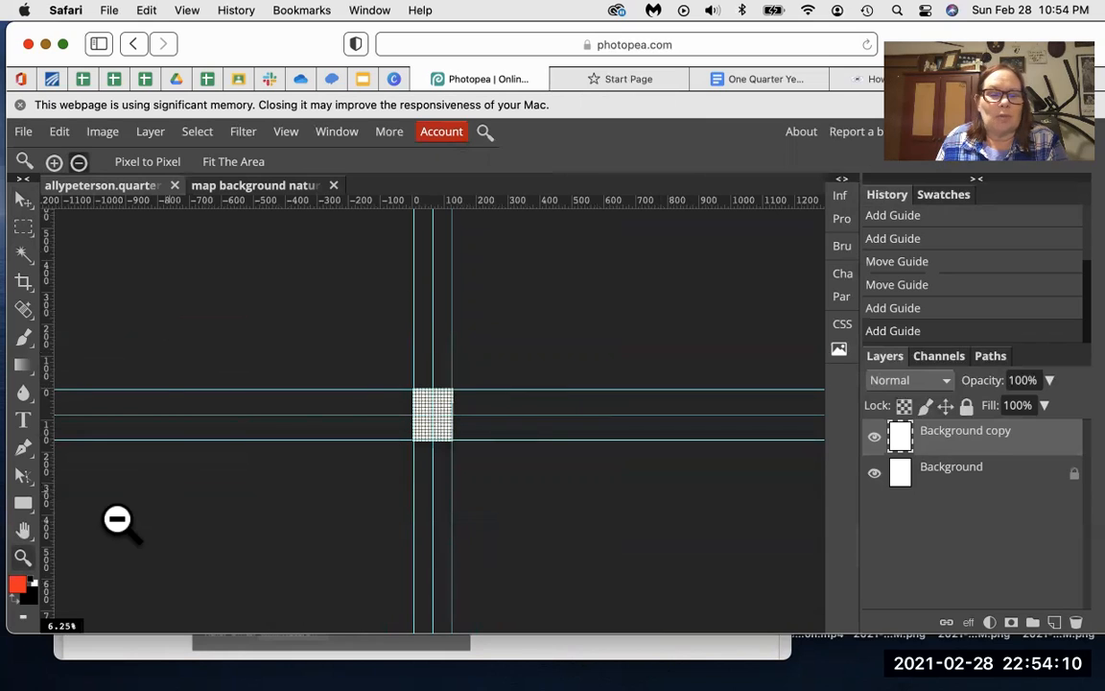
click(23, 198)
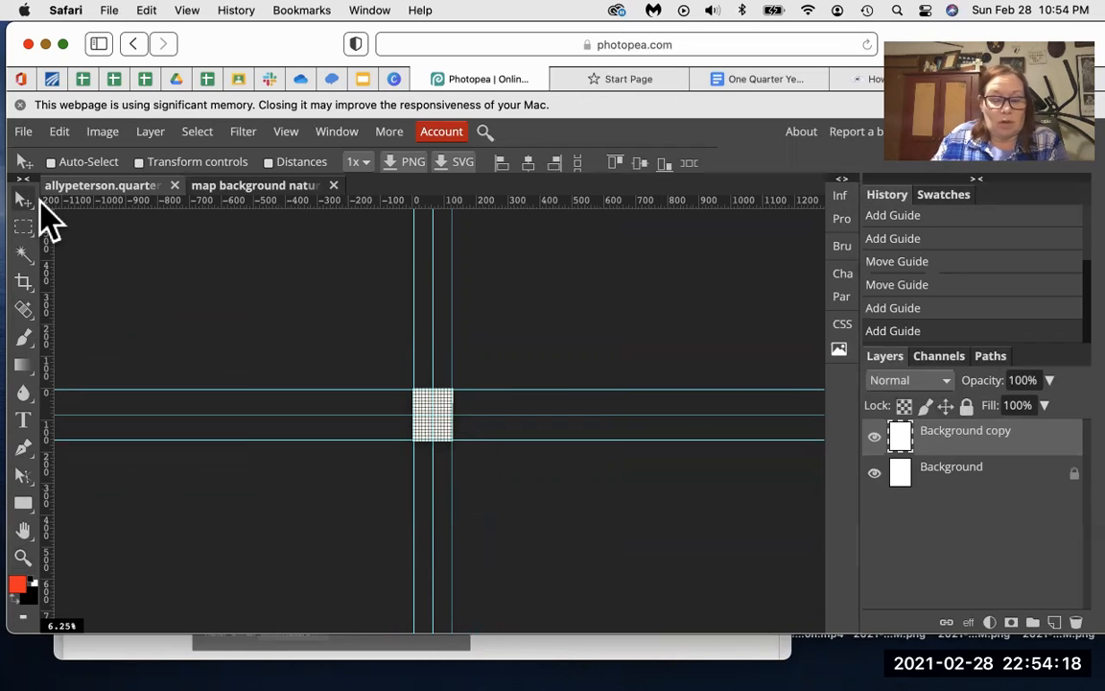
key(super+v)
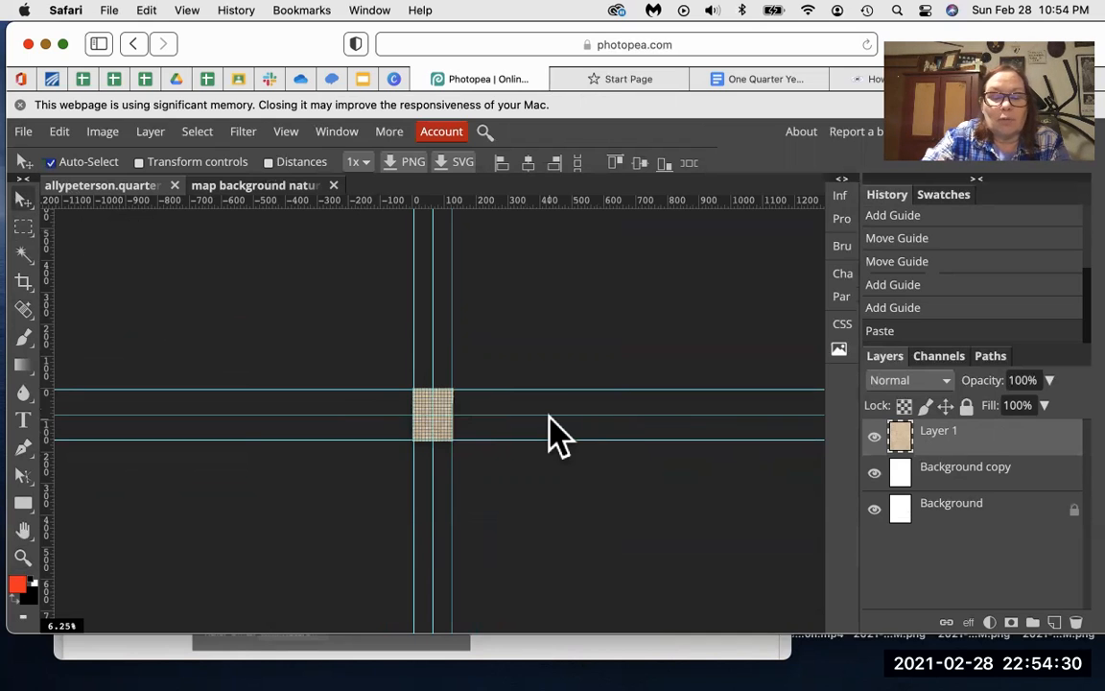
Step: Free-transform the map layer down to about 31.5% × 32% inside the guides and commit
key(super+t)
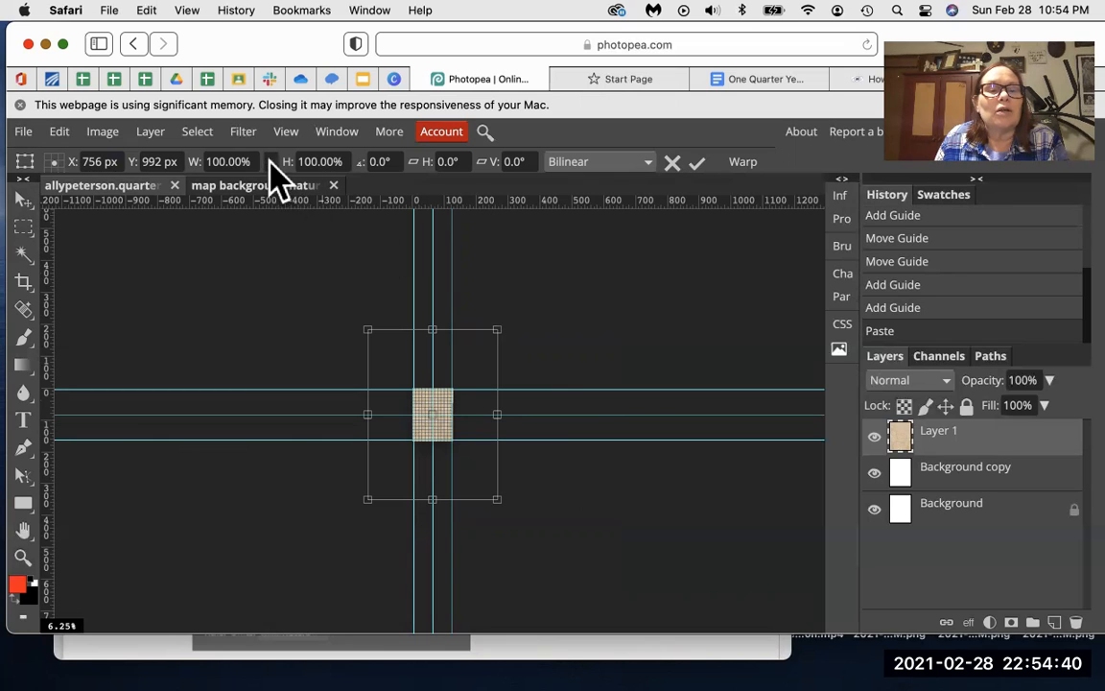
drag(498, 328, 269, 161)
drag(451, 393, 423, 403)
drag(458, 448, 454, 443)
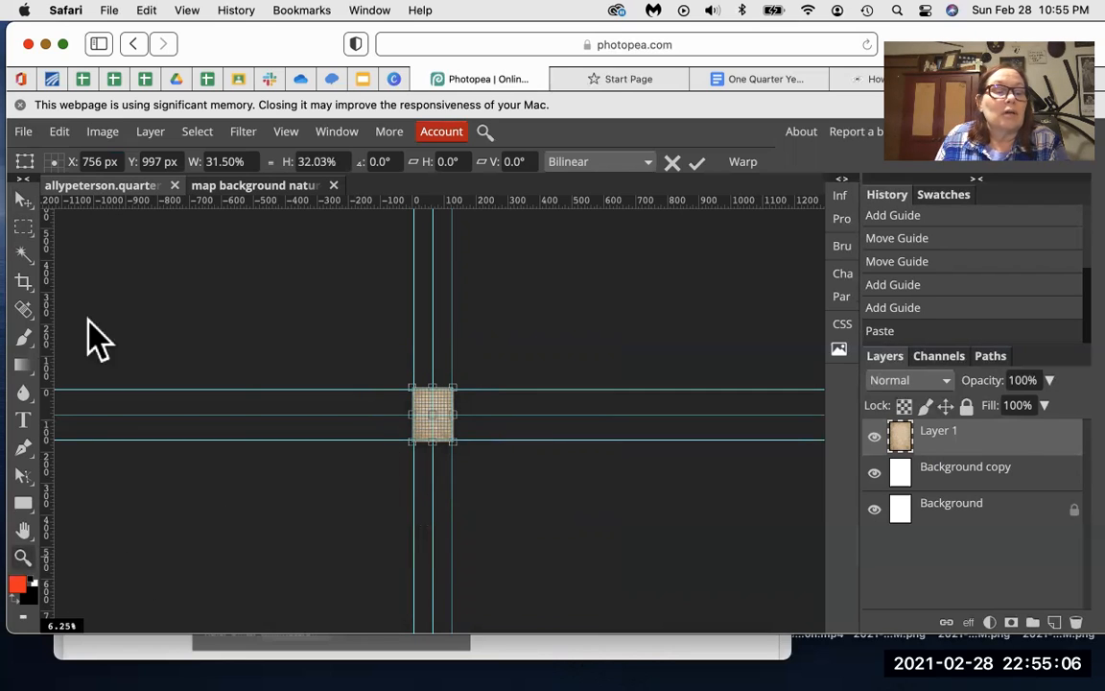
click(35, 547)
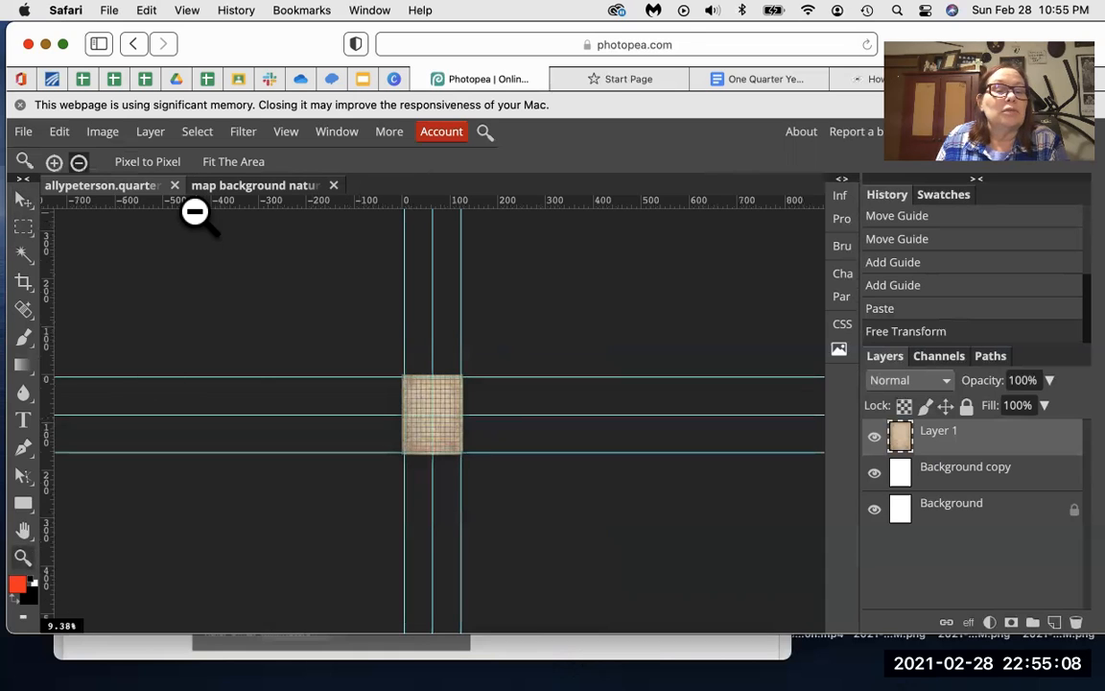
Step: Zoom in to 33.33% to check the resized map against the guides
click(54, 162)
click(249, 383)
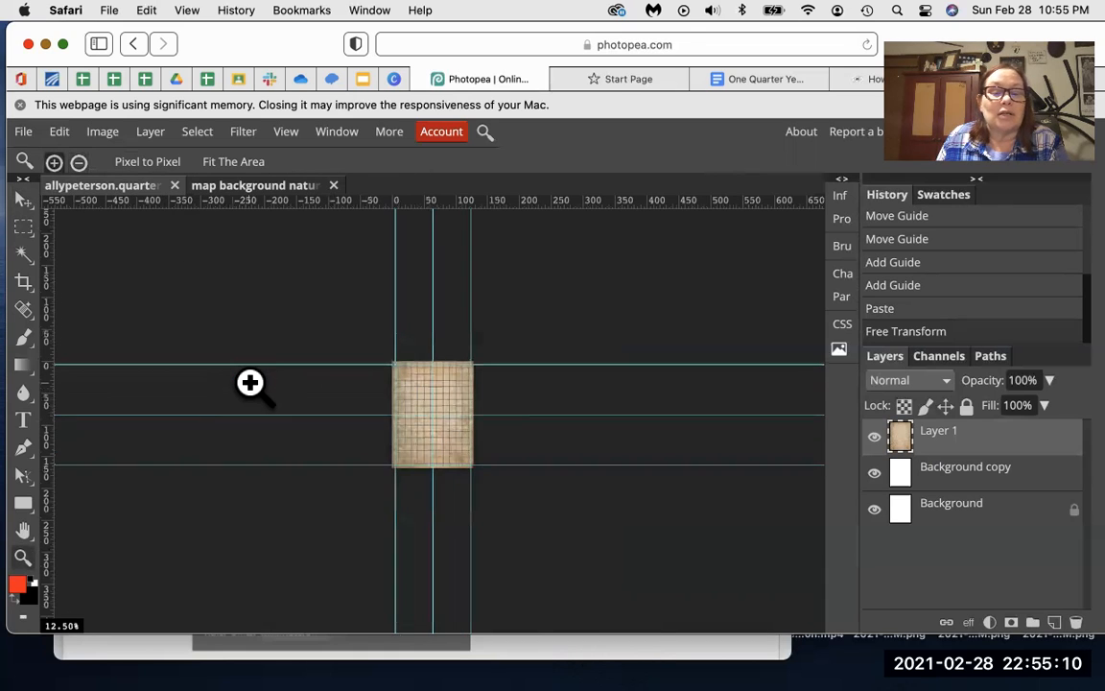
click(249, 382)
click(250, 383)
click(249, 383)
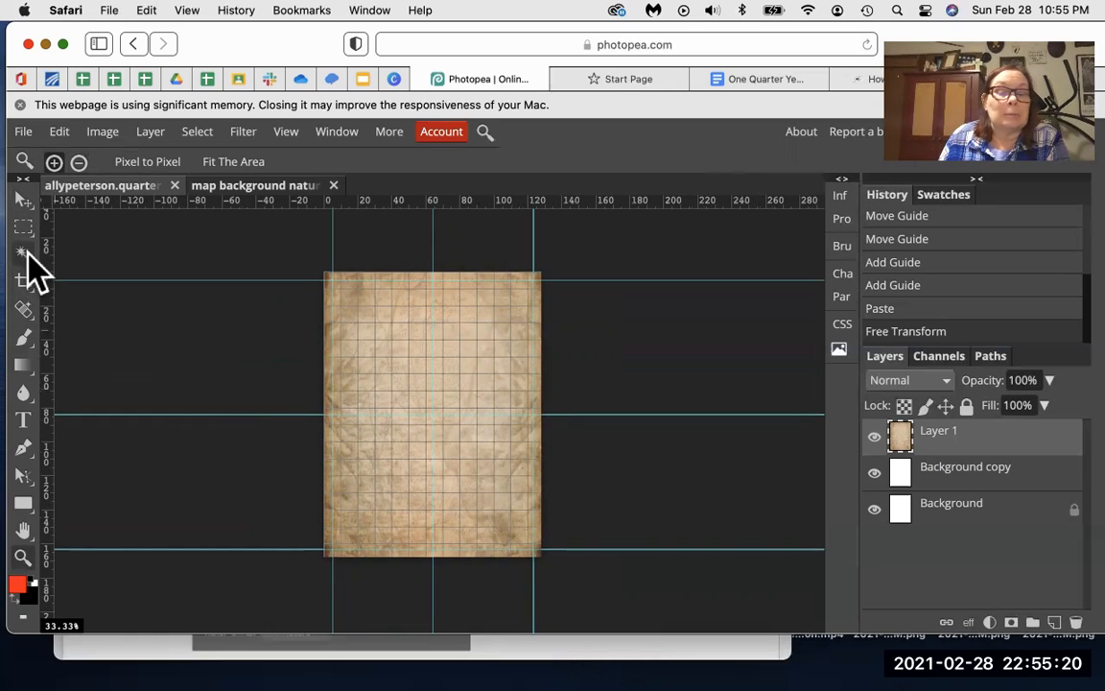
click(23, 199)
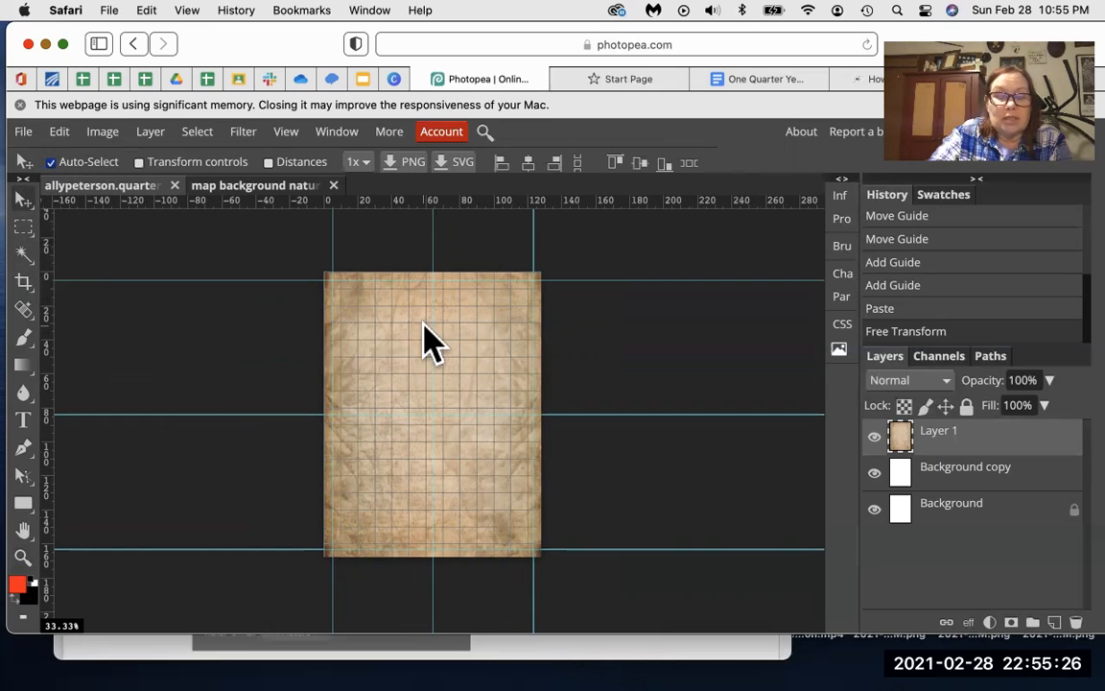
Step: Transform the map again, raising its bottom edge to 98.91% height
key(super+alt+t)
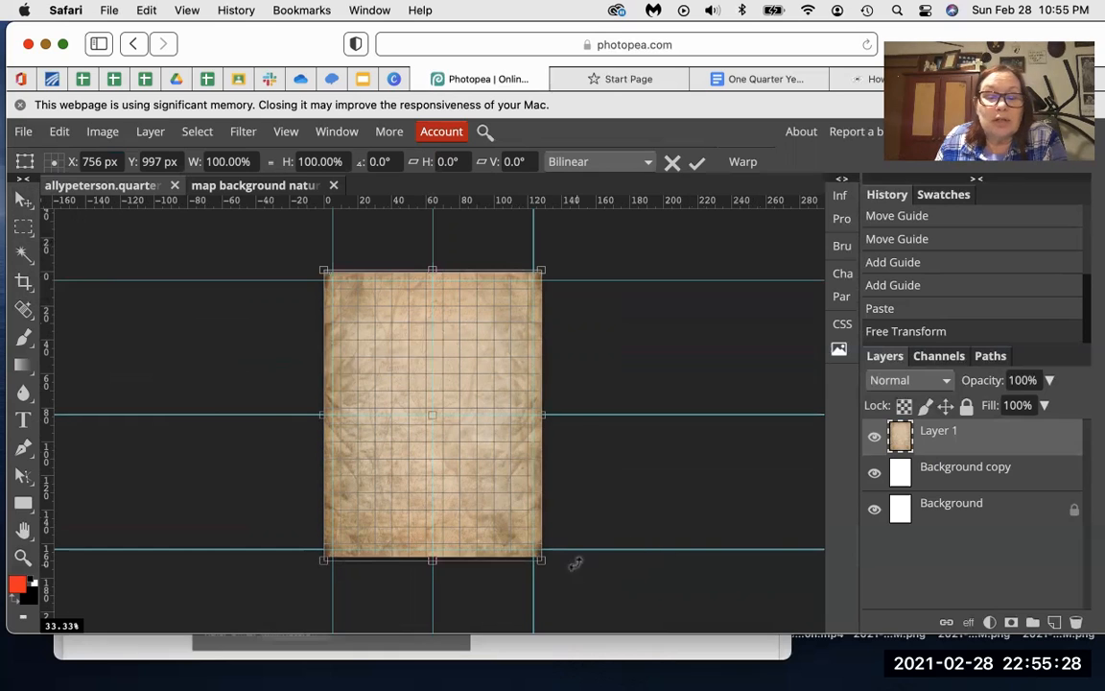
drag(432, 564, 431, 560)
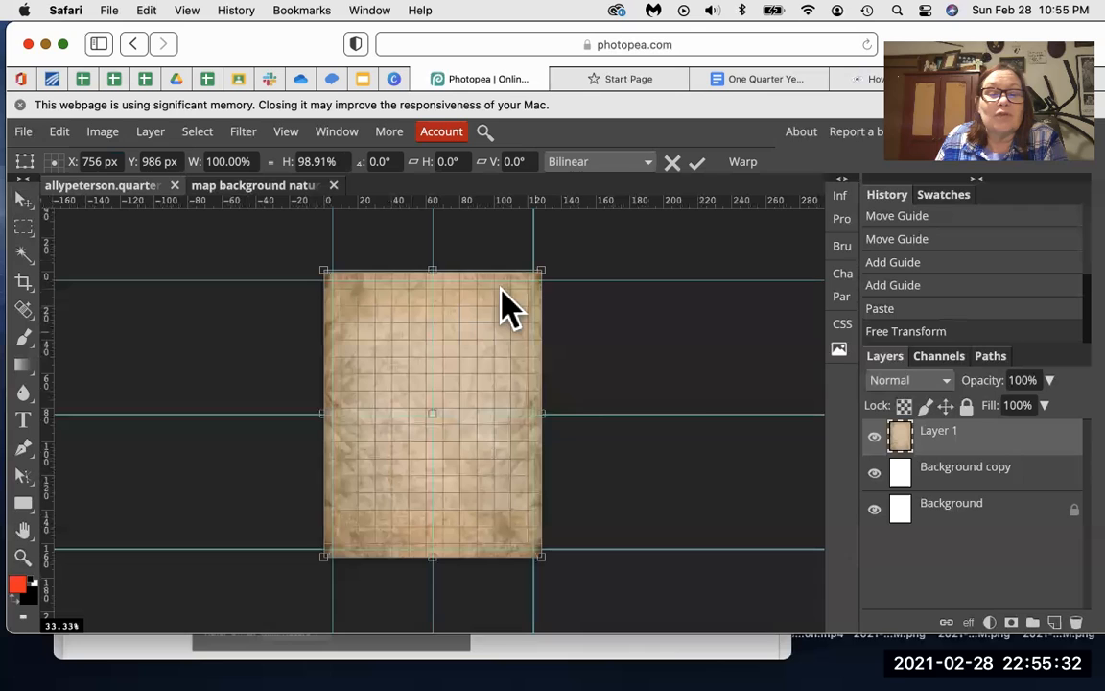